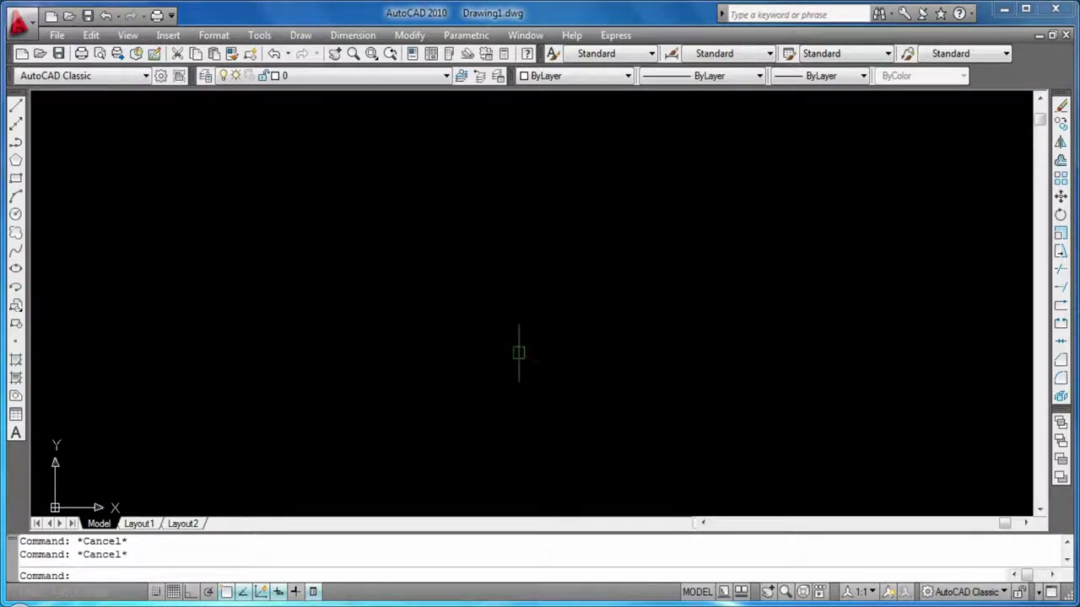
# Draw a 105-unit trial line on the empty drawing.
pyautogui.press('Return')
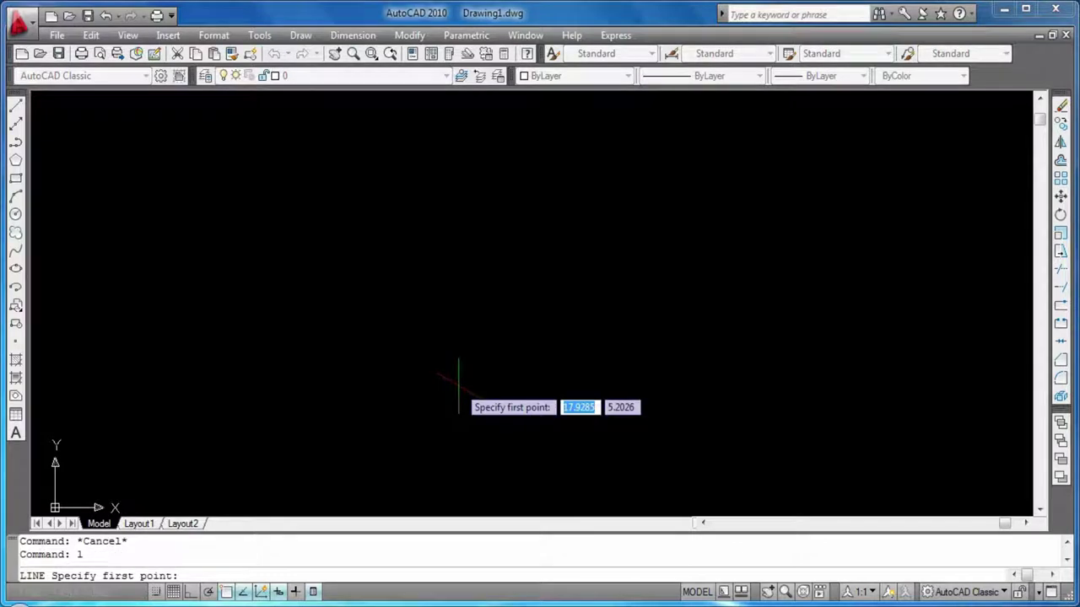
pyautogui.click(458, 385)
pyautogui.write('105')
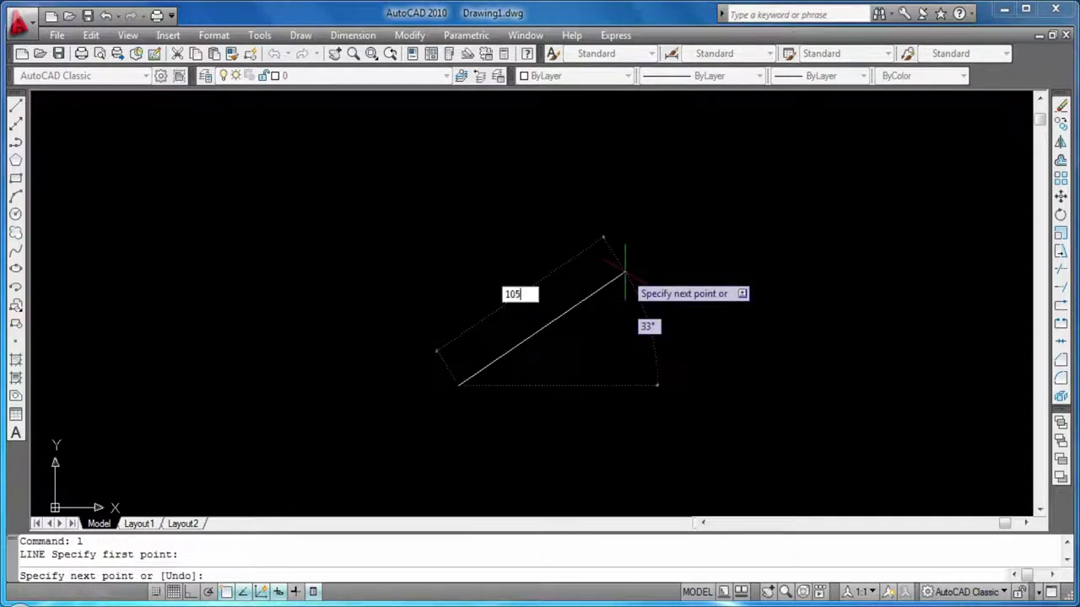
pyautogui.press('Return')
pyautogui.scroll(-3, 628, 269)
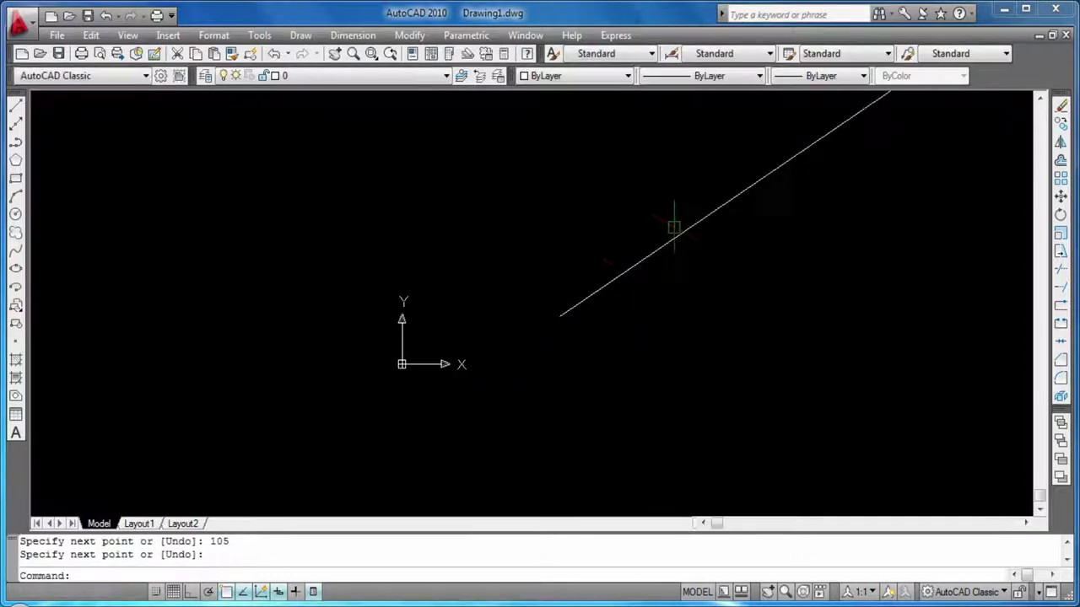
pyautogui.press('Return')
pyautogui.press('Escape')
# Zoom All, turn Ortho on with F8, and erase the trial line.
pyautogui.scroll(-3, 561, 319)
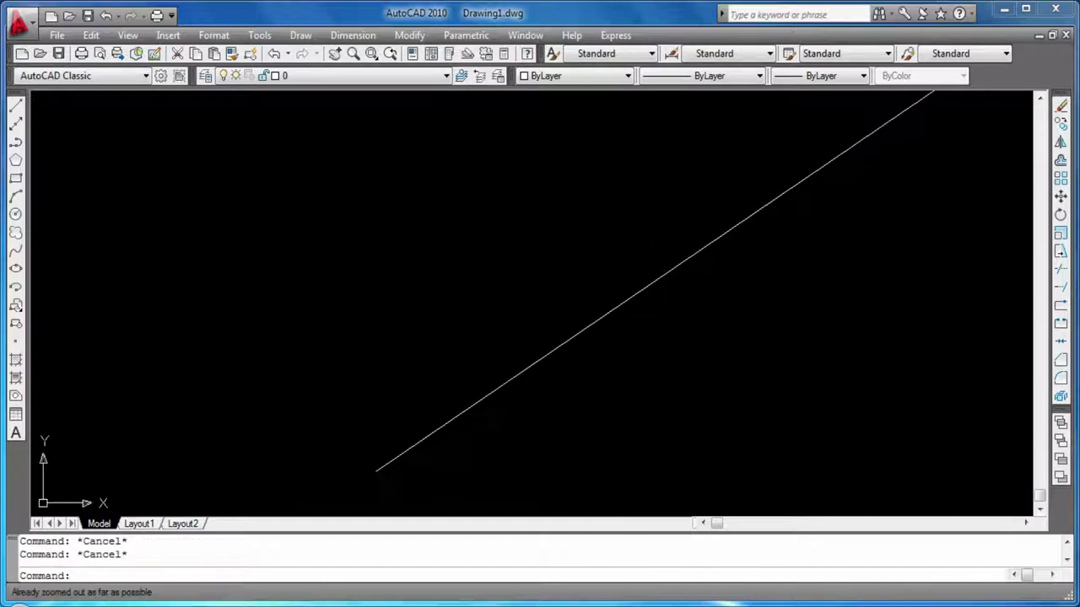
pyautogui.write('z')
pyautogui.press('Return')
pyautogui.write('a')
pyautogui.press('Return')
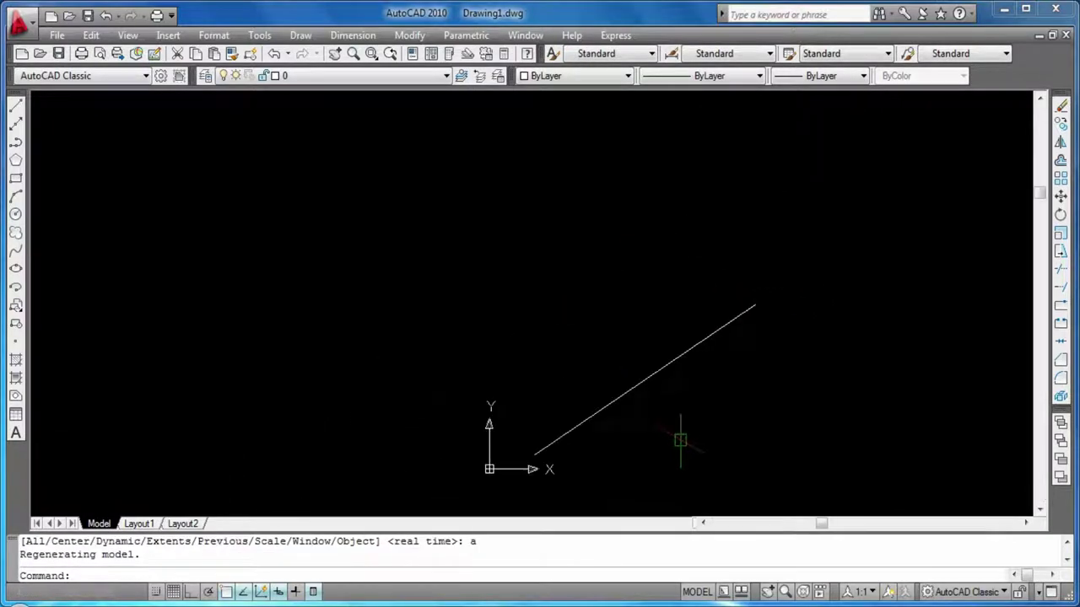
pyautogui.moveTo(651, 387); pyautogui.dragTo(621, 383, button='middle')
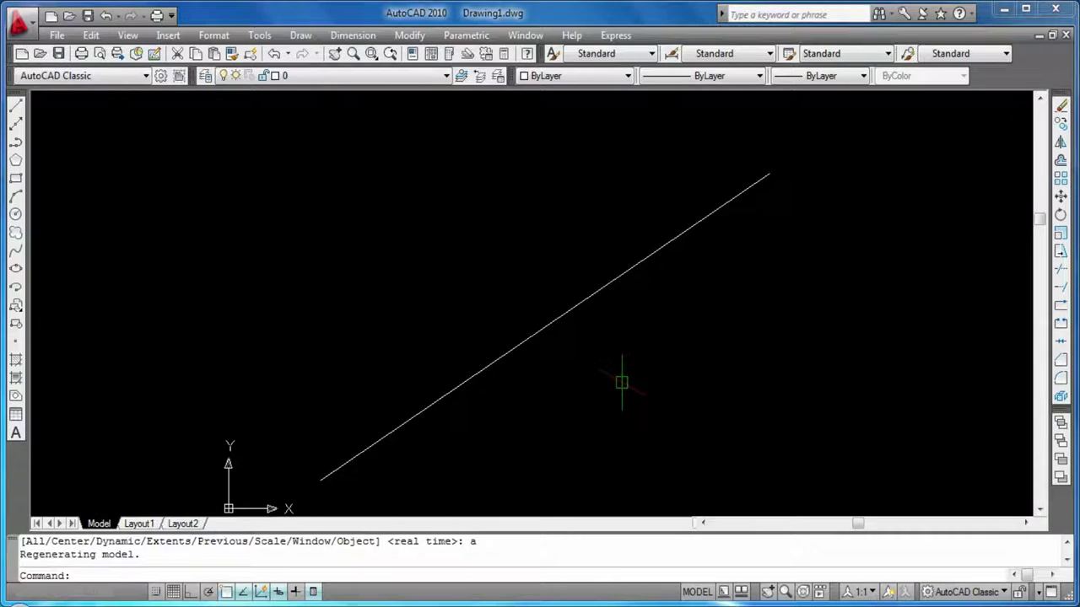
pyautogui.press('F8')
pyautogui.click(545, 318)
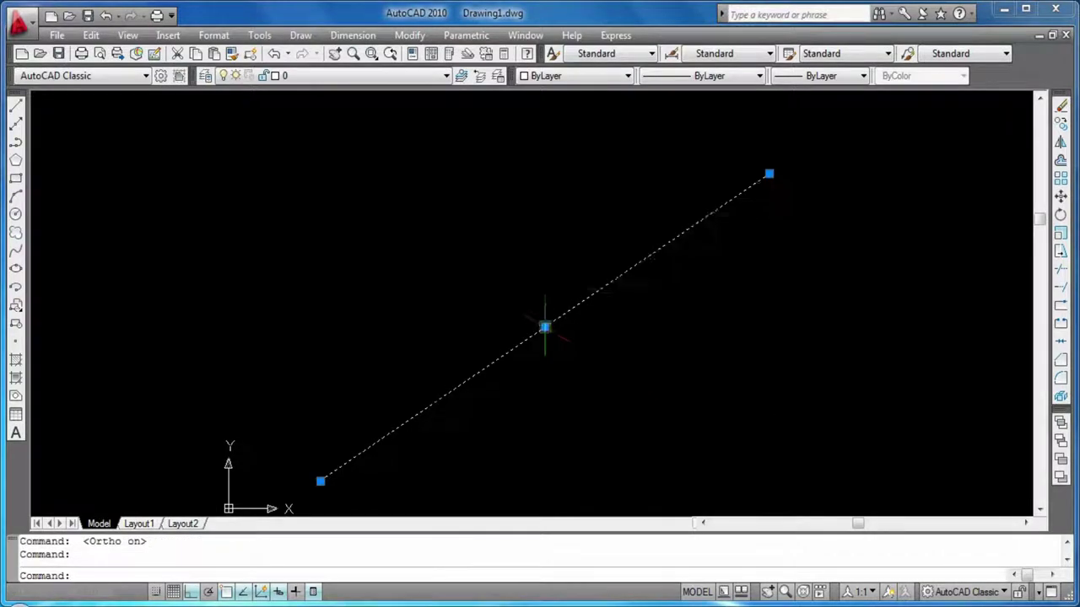
pyautogui.press('Delete')
# Draw the 105-unit base edge at 30° on the top isoplane.
pyautogui.write('l')
pyautogui.press('Return')
pyautogui.click(521, 390)
pyautogui.press('F5')
pyautogui.write('10')
pyautogui.press('Return')
pyautogui.press('Return')
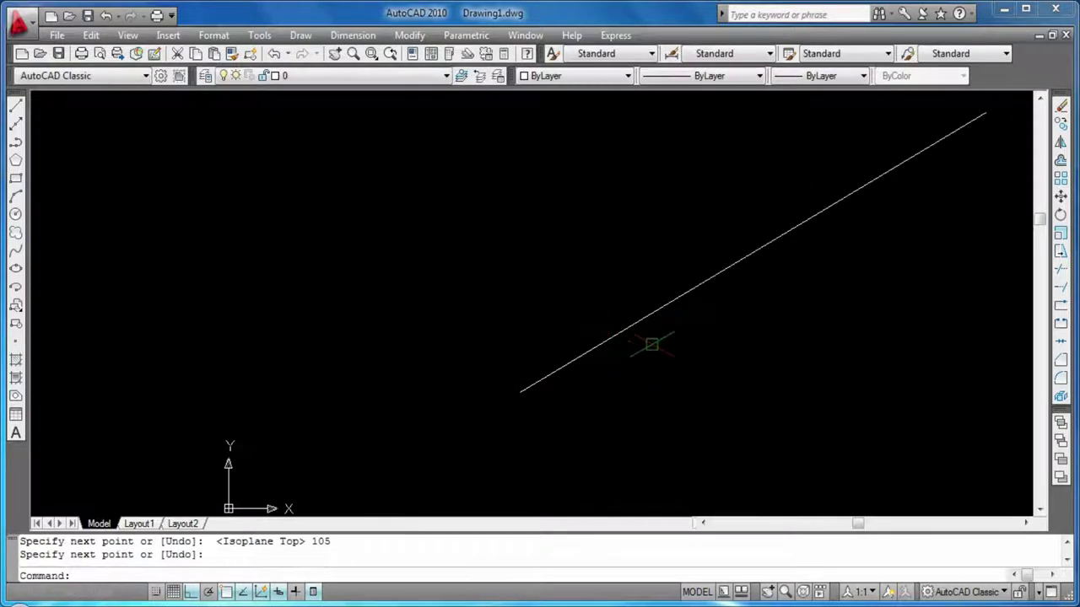
pyautogui.moveTo(652, 344); pyautogui.dragTo(507, 426, button='middle')
# Draw a 45-unit edge at 150° from the base edge's lower end.
pyautogui.press('Return')
pyautogui.click(377, 472)
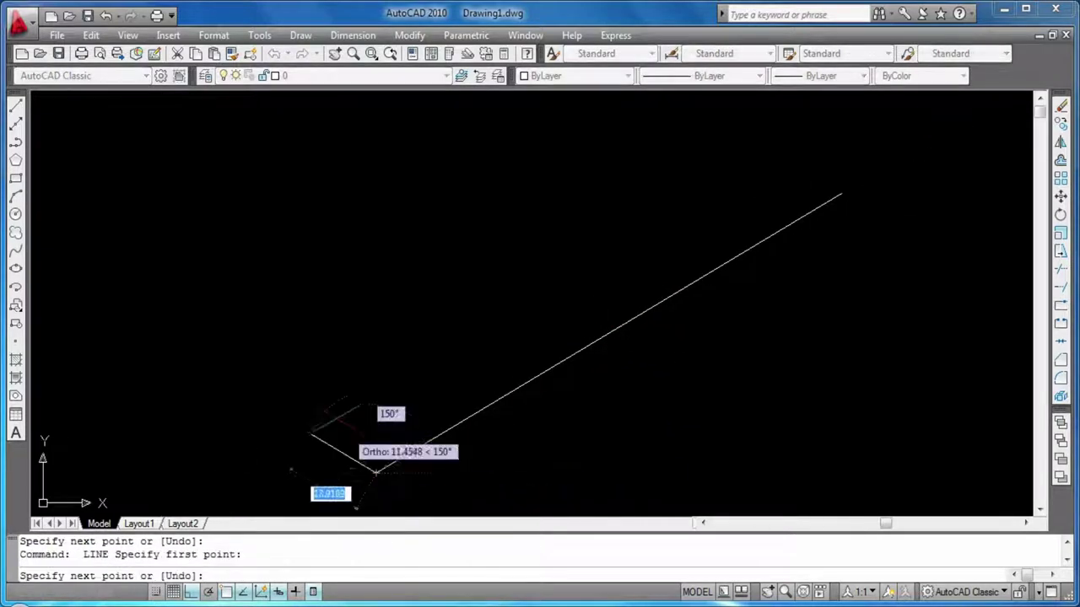
pyautogui.write('45')
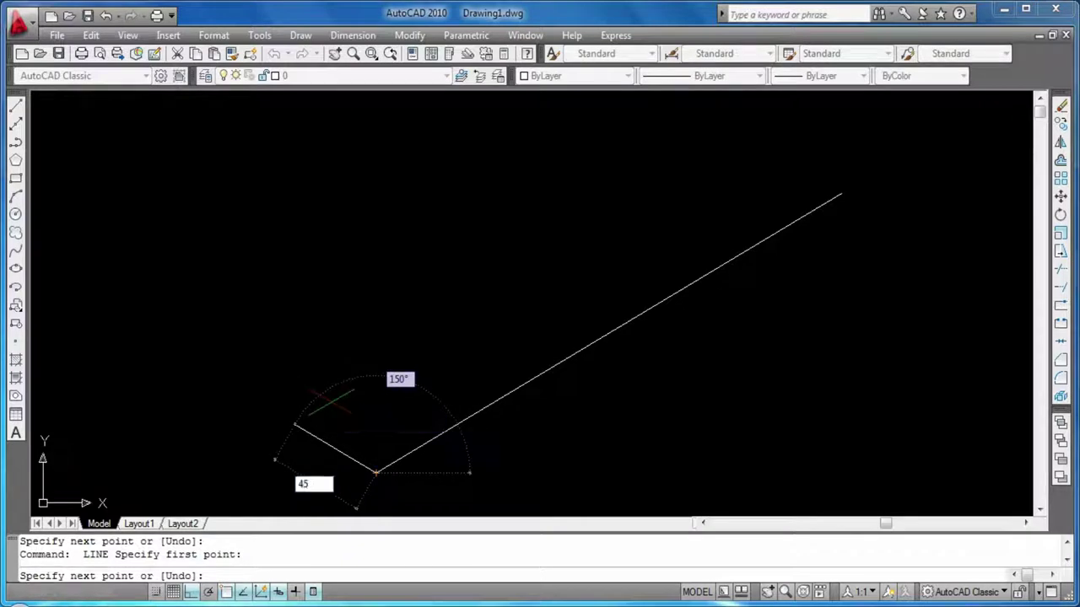
pyautogui.press('Return')
pyautogui.press('F5')
pyautogui.press('Escape')
pyautogui.moveTo(691, 354); pyautogui.dragTo(669, 398, button='middle')
# Close the upright face with edges of 15 up, 45 at 30°, and 15 down.
pyautogui.press('Return')
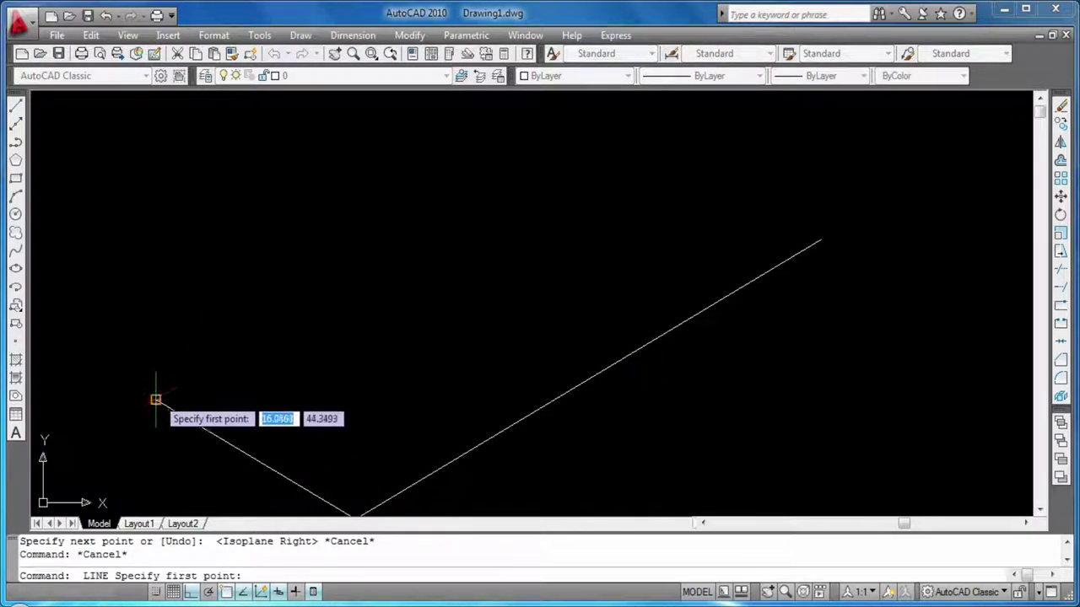
pyautogui.click(156, 399)
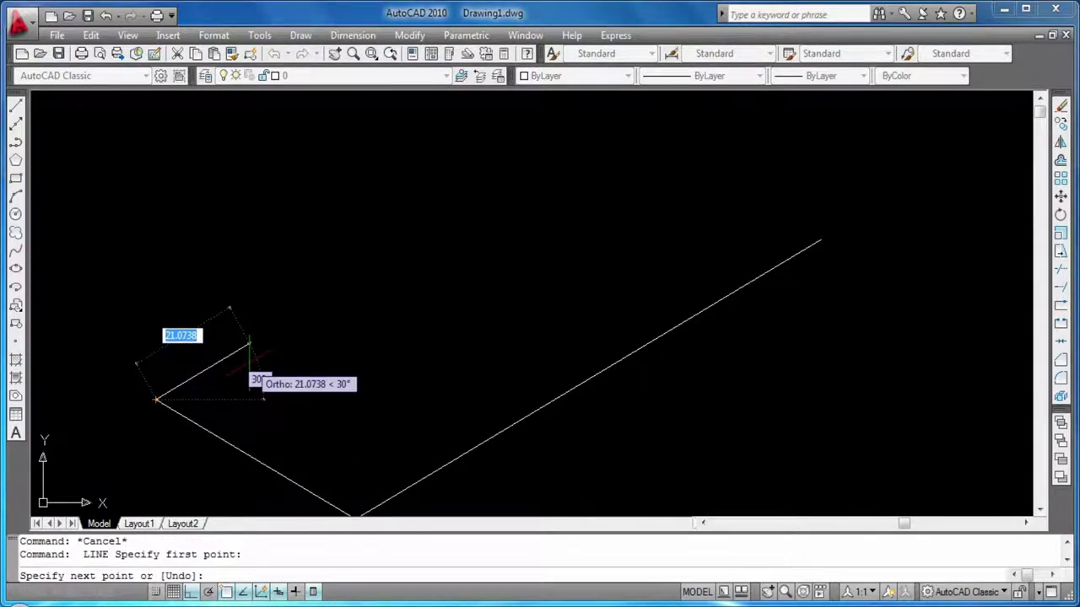
pyautogui.press('F5')
pyautogui.write('15')
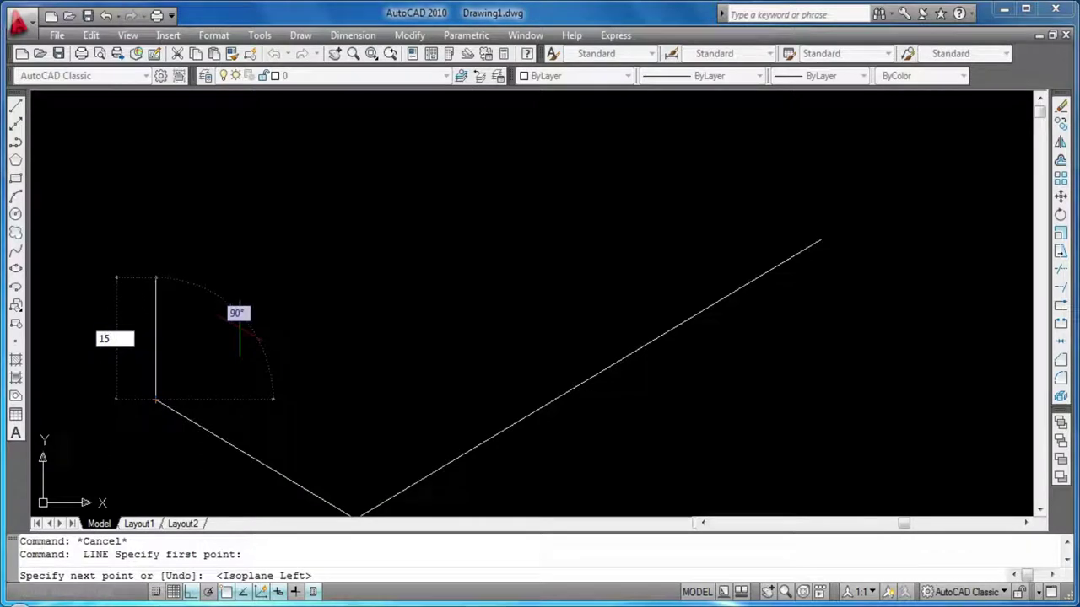
pyautogui.press('Return')
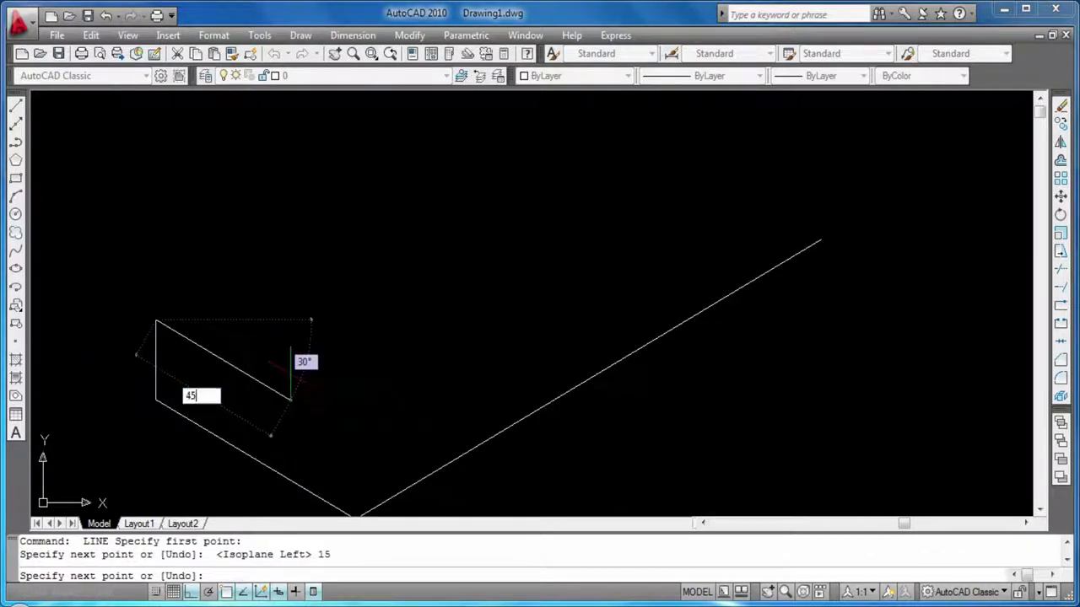
pyautogui.press('Return')
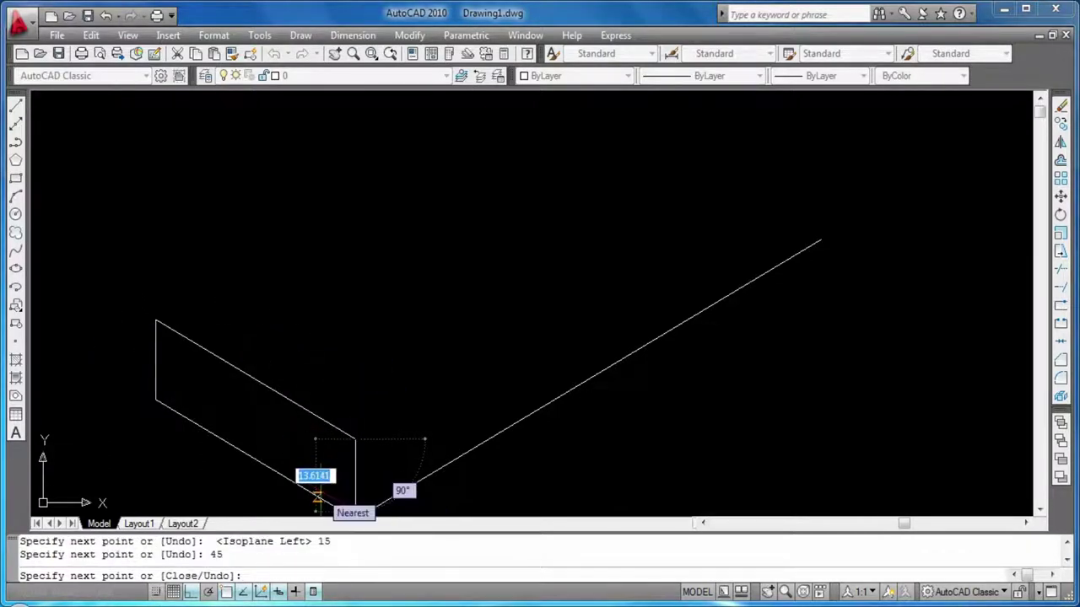
pyautogui.write('15')
pyautogui.press('Return')
pyautogui.press('Return')
pyautogui.scroll(-1, 420, 349)
pyautogui.scroll(-1, 433, 354)
pyautogui.moveTo(441, 314); pyautogui.dragTo(413, 359, button='middle')
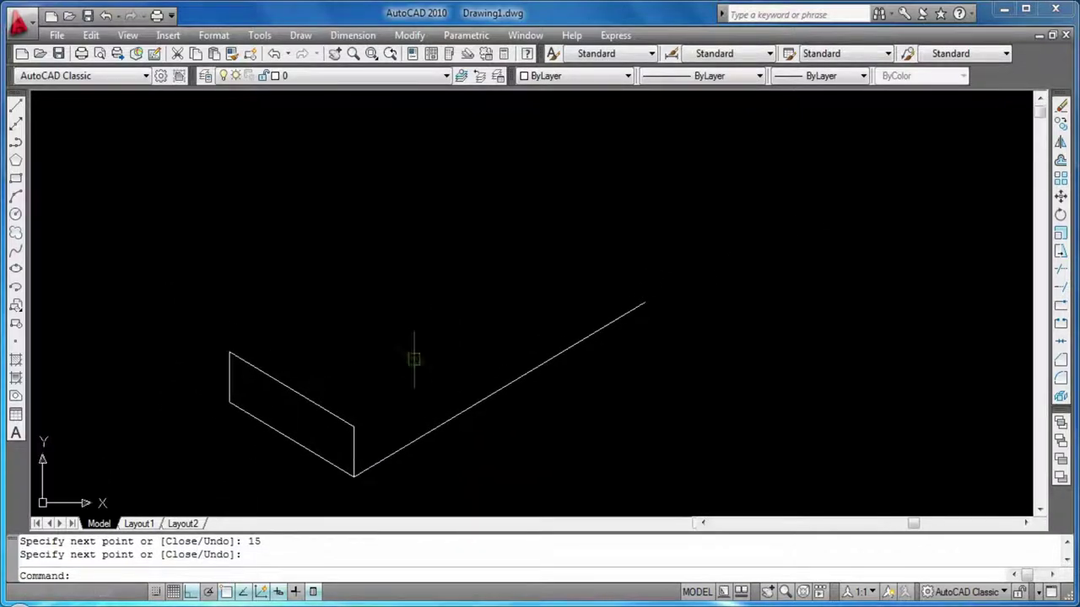
# Add a 15-unit vertical and a 15-unit 150° edge at the base edge's upper end.
pyautogui.press('Return')
pyautogui.click(645, 302)
pyautogui.write('15')
pyautogui.press('Return')
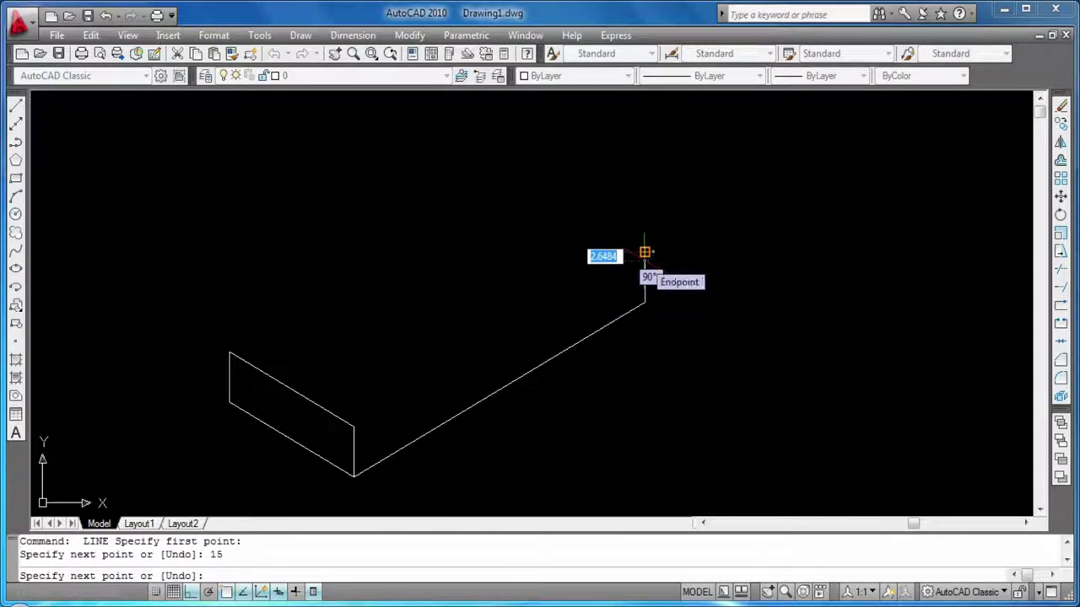
pyautogui.press('F5')
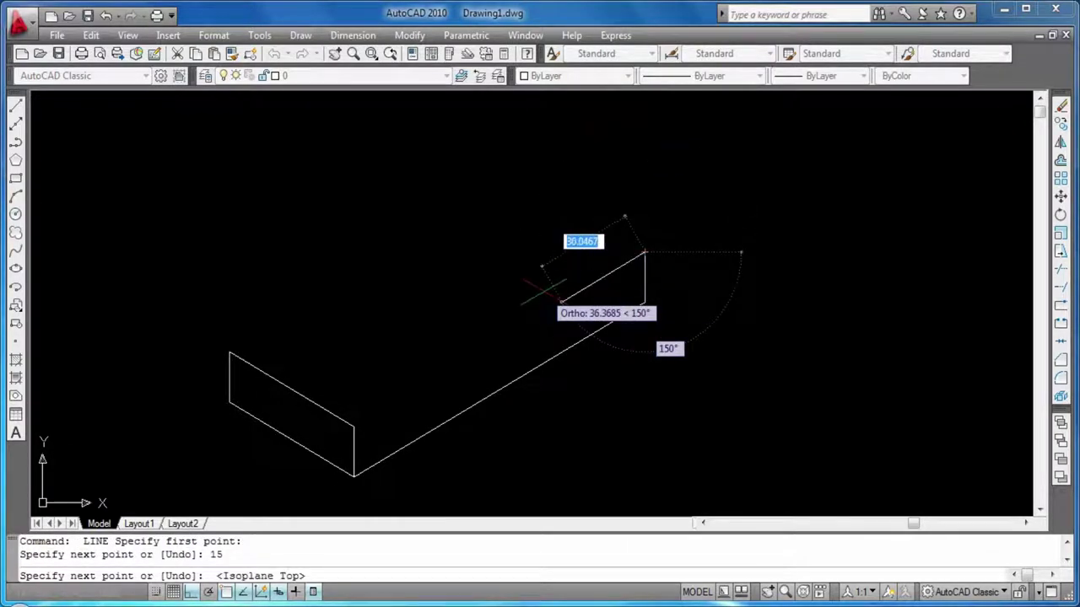
pyautogui.write('15')
pyautogui.press('Return')
pyautogui.press('Return')
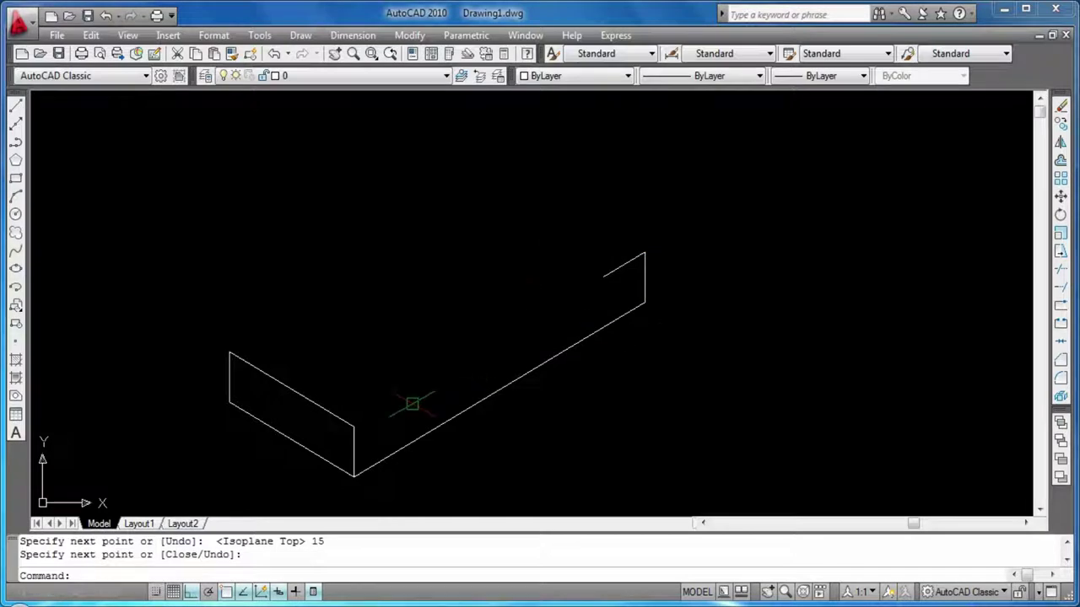
pyautogui.press('Return')
# Draw 30-unit vertical edges at the left face corner and the short 150° edge.
pyautogui.click(354, 426)
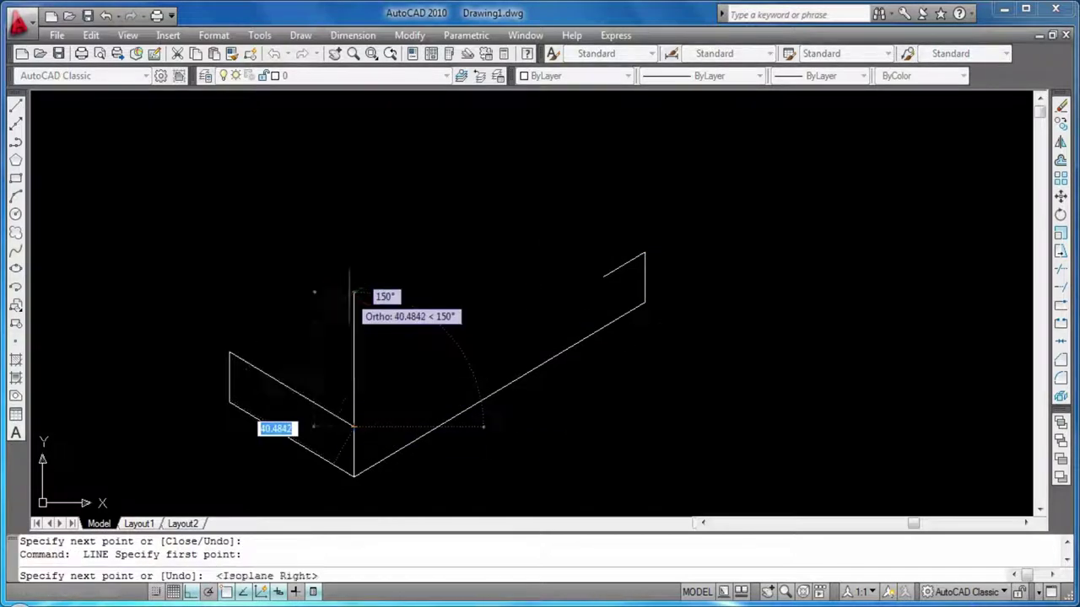
pyautogui.write('3')
pyautogui.press('Return')
pyautogui.press('Return')
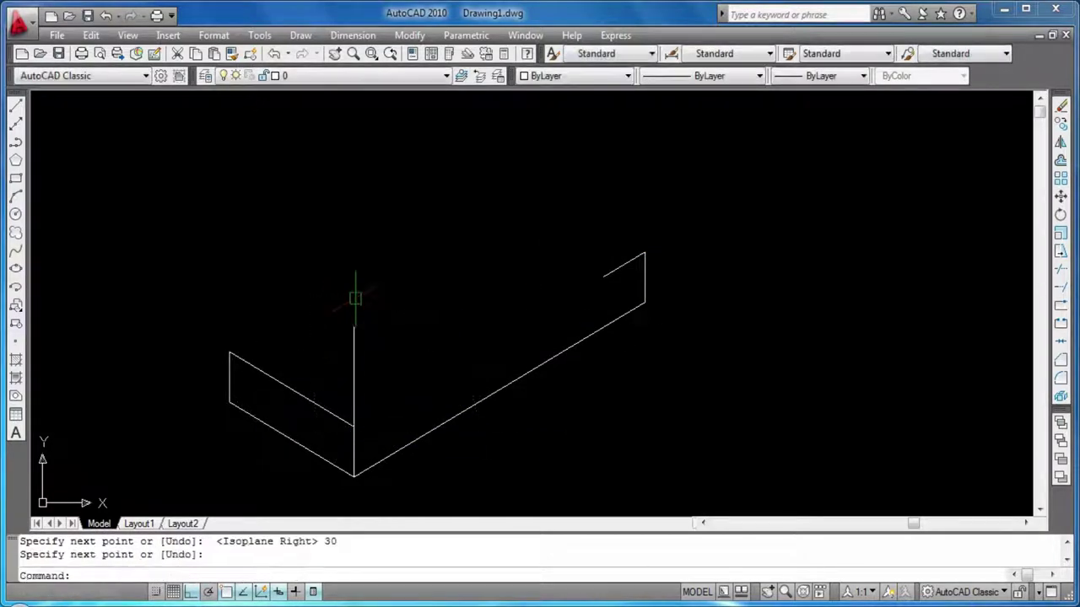
pyautogui.press('Return')
pyautogui.click(603, 275)
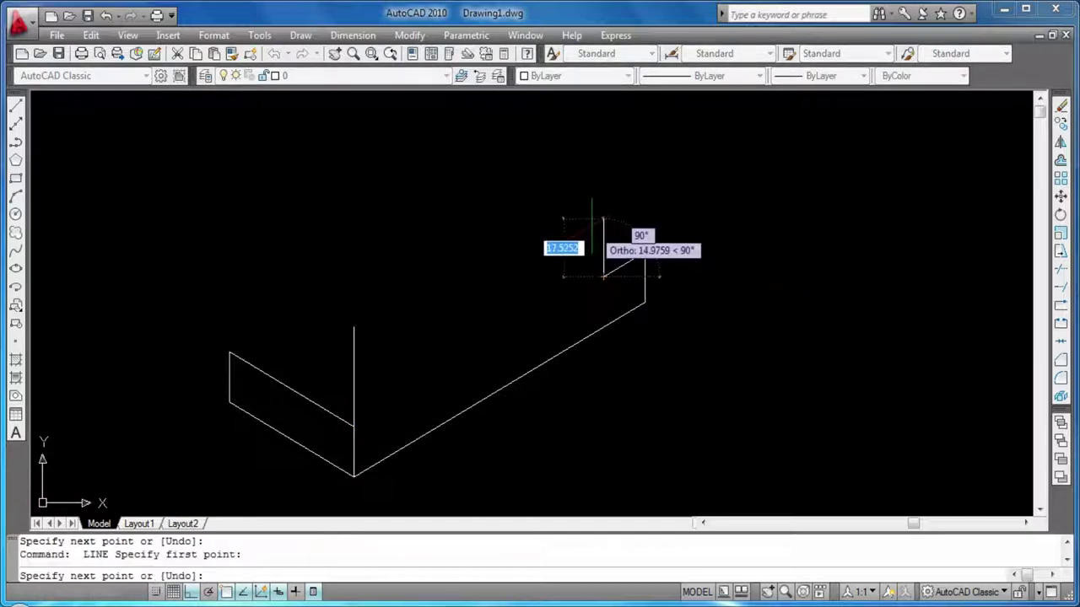
pyautogui.press('Return')
# Cap both vertical edges with 15-unit top edges at 30° and 150°.
pyautogui.press('Return')
pyautogui.press('Return')
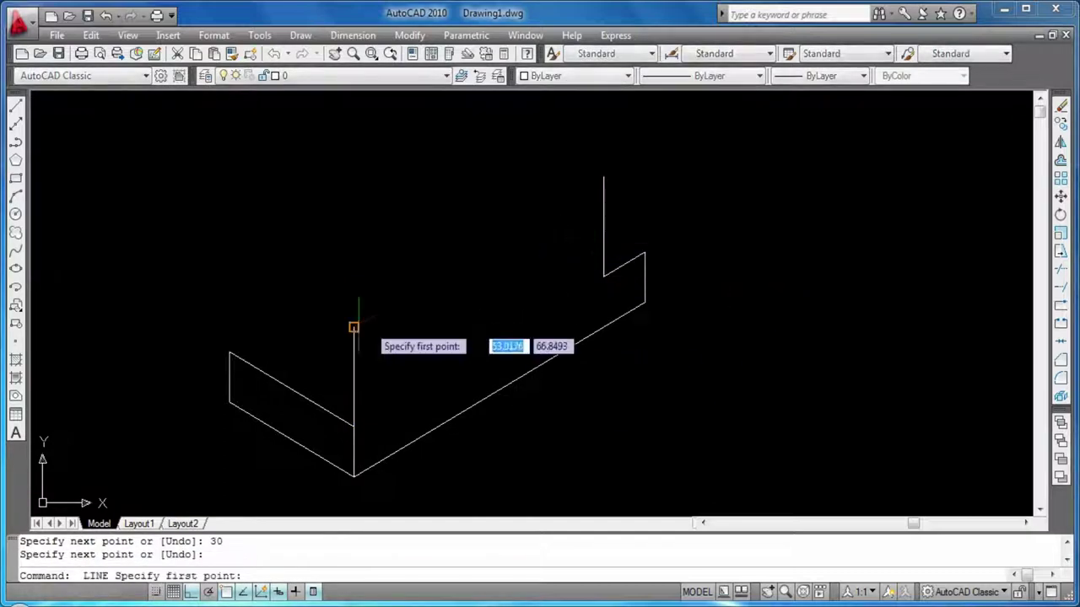
pyautogui.click(354, 326)
pyautogui.write('15')
pyautogui.press('Return')
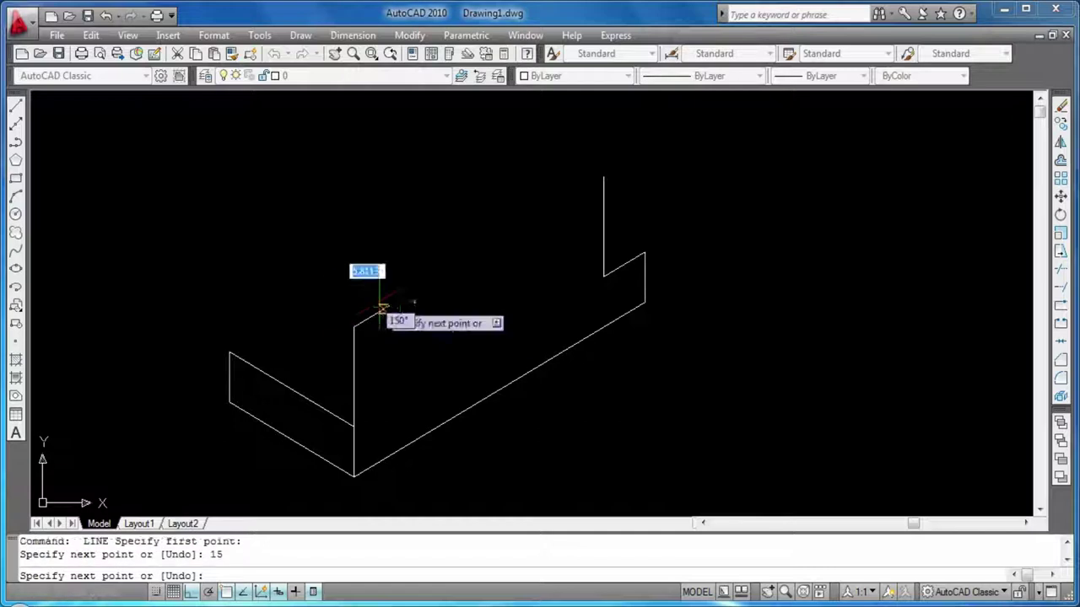
pyautogui.press('Return')
pyautogui.press('Return')
pyautogui.click(603, 178)
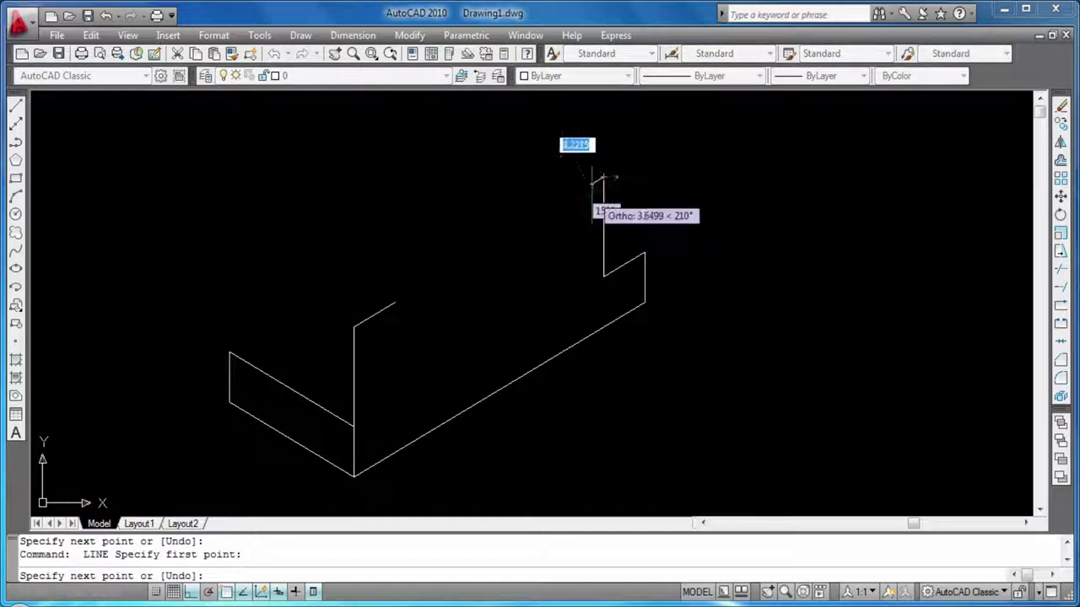
pyautogui.write('15')
pyautogui.press('Return')
pyautogui.press('Return')
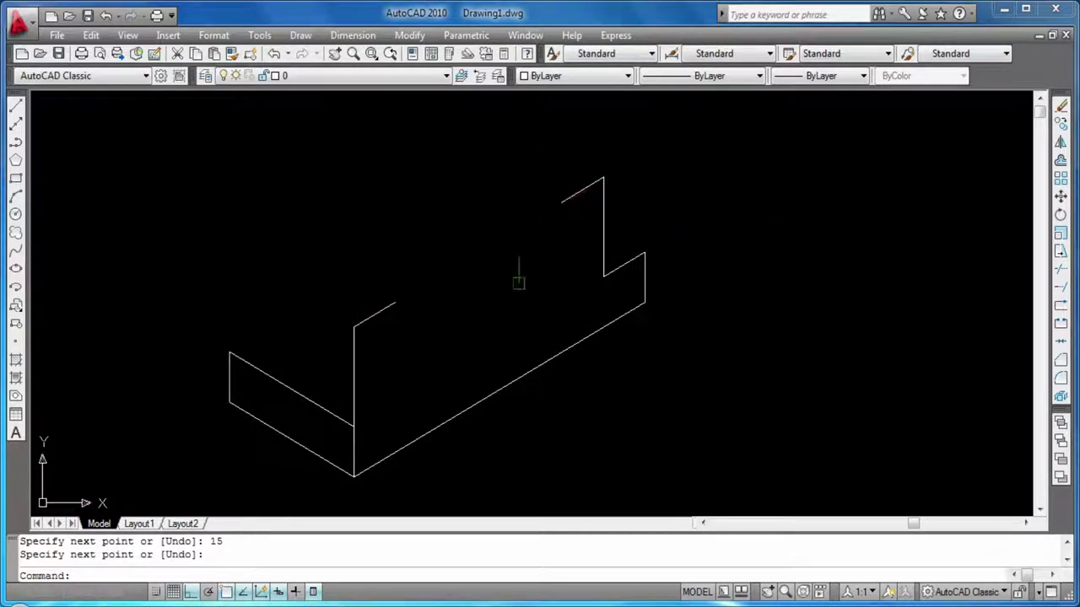
# Draw slanted closing edges on the left and right uprights.
pyautogui.press('Return')
pyautogui.click(395, 302)
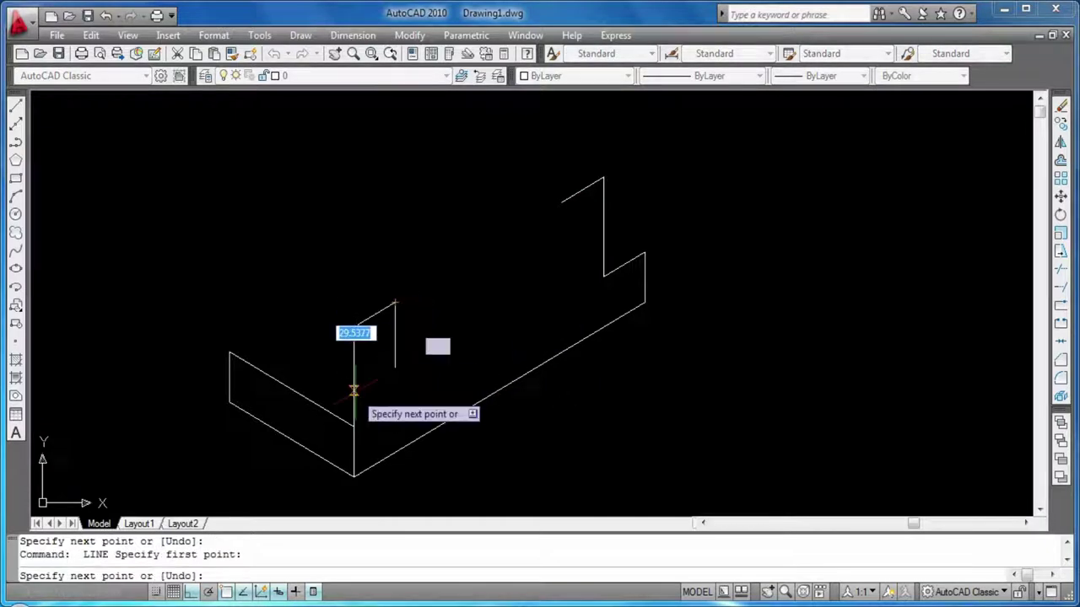
pyautogui.click(354, 426)
pyautogui.press('Return')
pyautogui.press('Return')
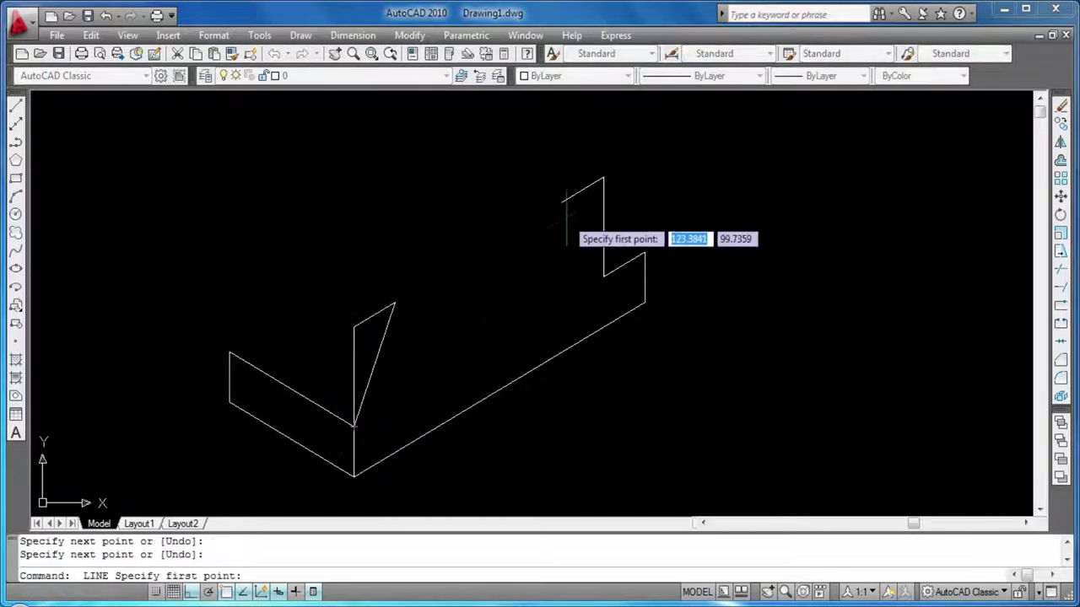
pyautogui.click(561, 203)
pyautogui.click(604, 274)
pyautogui.press('Return')
pyautogui.press('Return')
pyautogui.press('Escape')
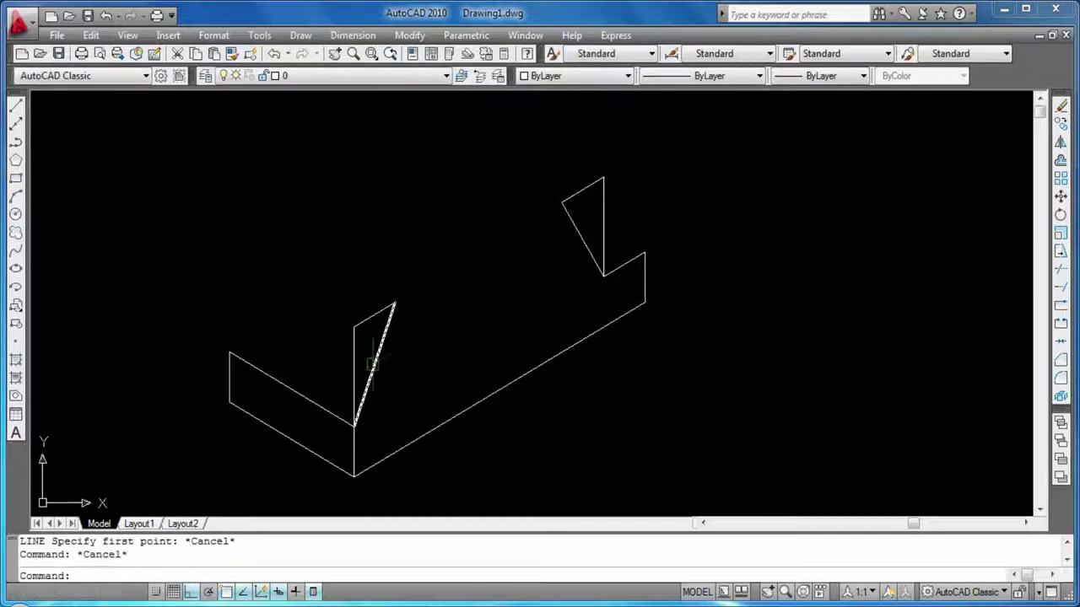
pyautogui.click(354, 358)
# Erase the stray left vertical line and the right upright's top and vertical lines.
pyautogui.press('Delete')
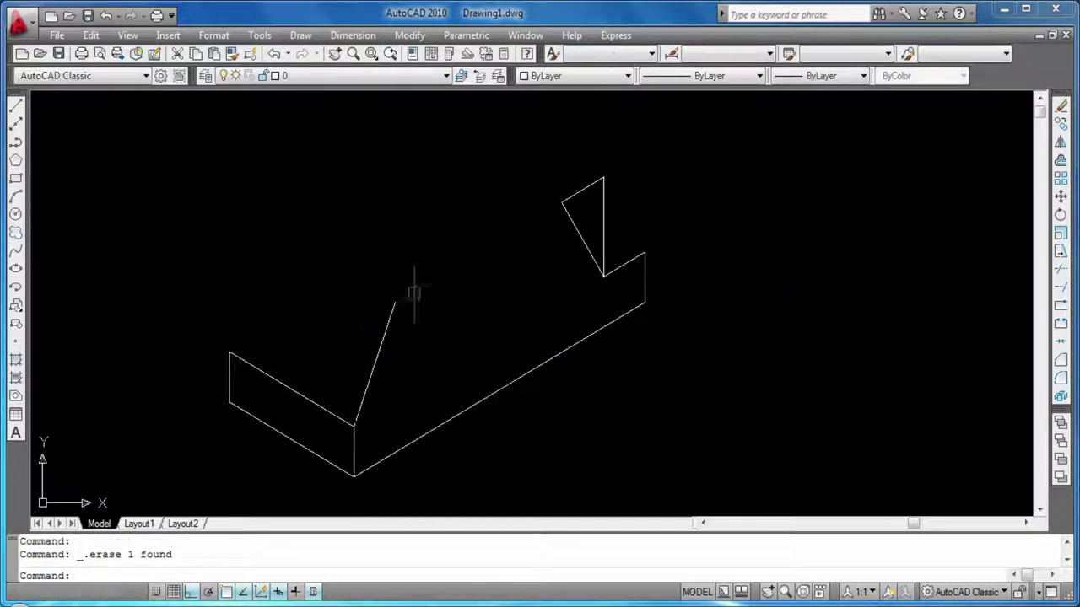
pyautogui.click(588, 199)
pyautogui.press('Delete')
pyautogui.click(603, 202)
pyautogui.press('Delete')
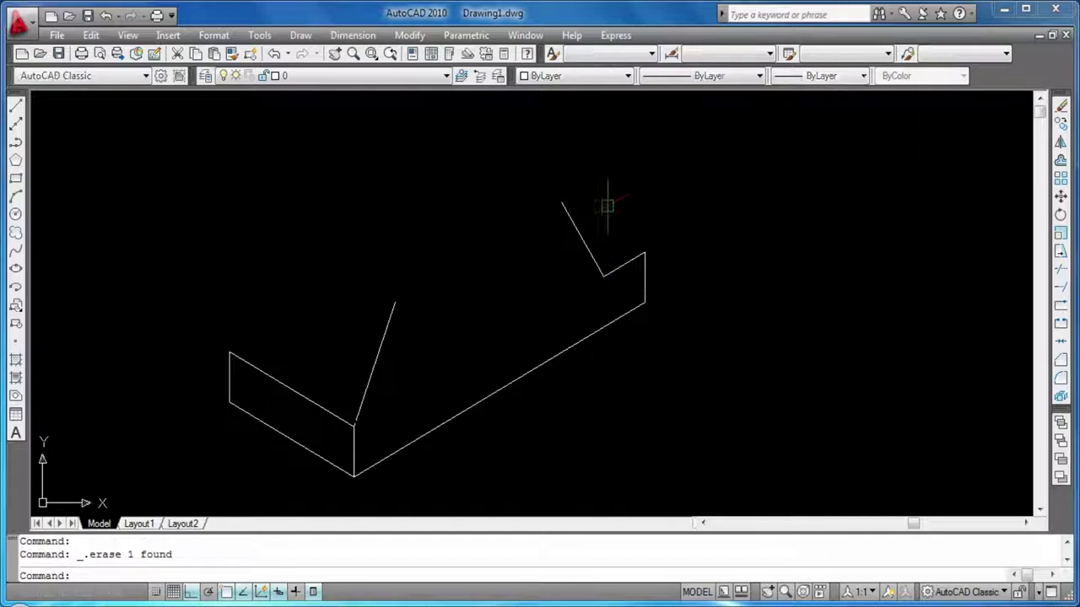
pyautogui.scroll(3, 505, 342)
pyautogui.scroll(-1, 458, 313)
pyautogui.scroll(-4, 416, 306)
pyautogui.scroll(1, 422, 320)
# Erase the slanted line on the left upright.
pyautogui.press('Return')
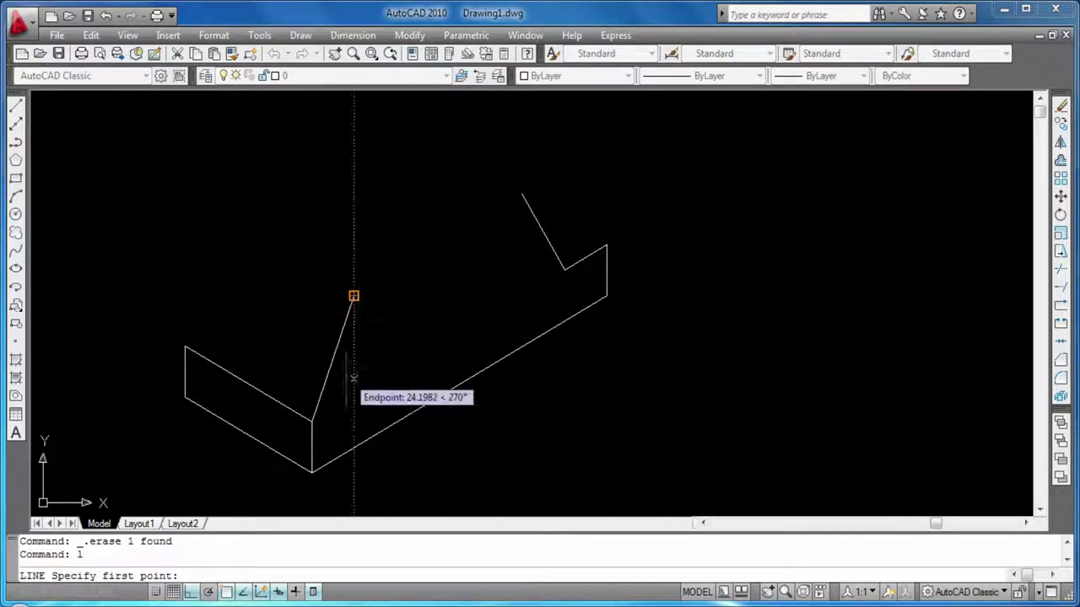
pyautogui.press('Escape')
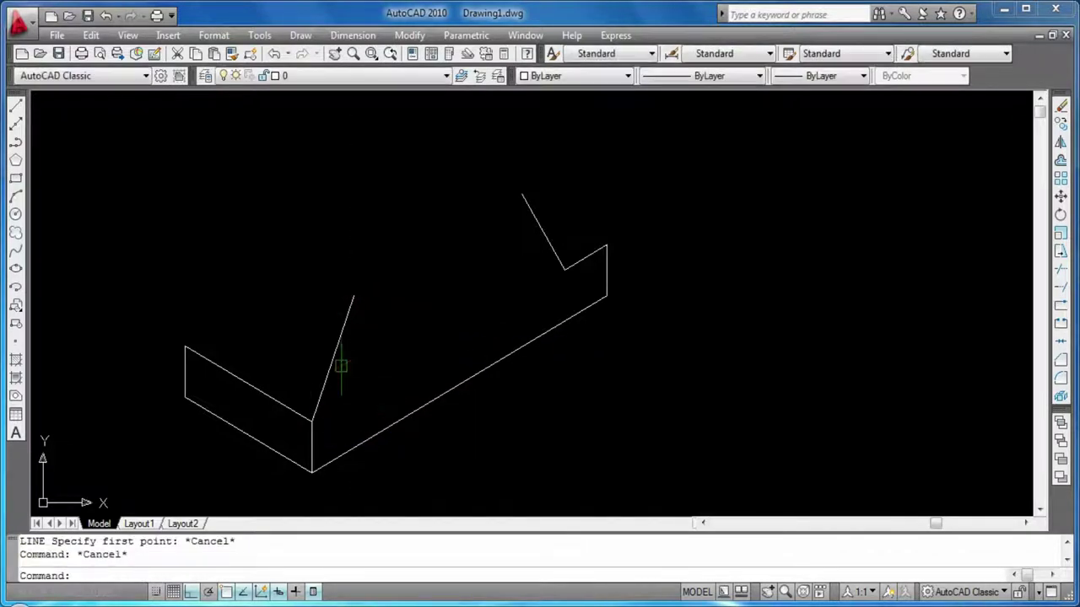
pyautogui.click(336, 350)
pyautogui.press('Delete')
pyautogui.press('Return')
pyautogui.press('Escape')
# Draw a 15-unit edge at 30° from the step's front corner, then a 30-unit vertical.
pyautogui.press('Return')
pyautogui.click(312, 421)
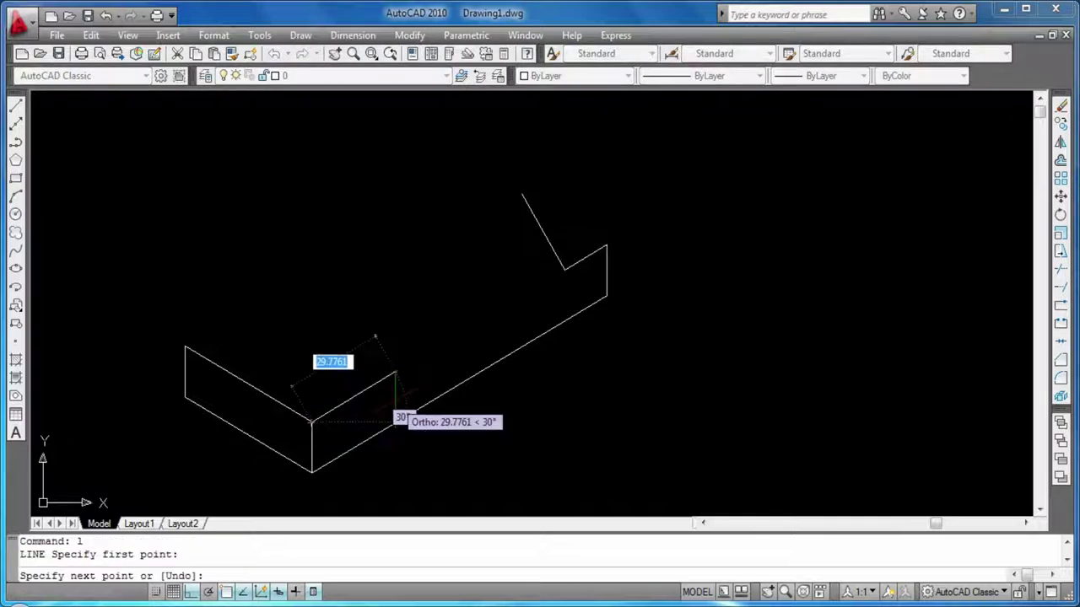
pyautogui.write('15')
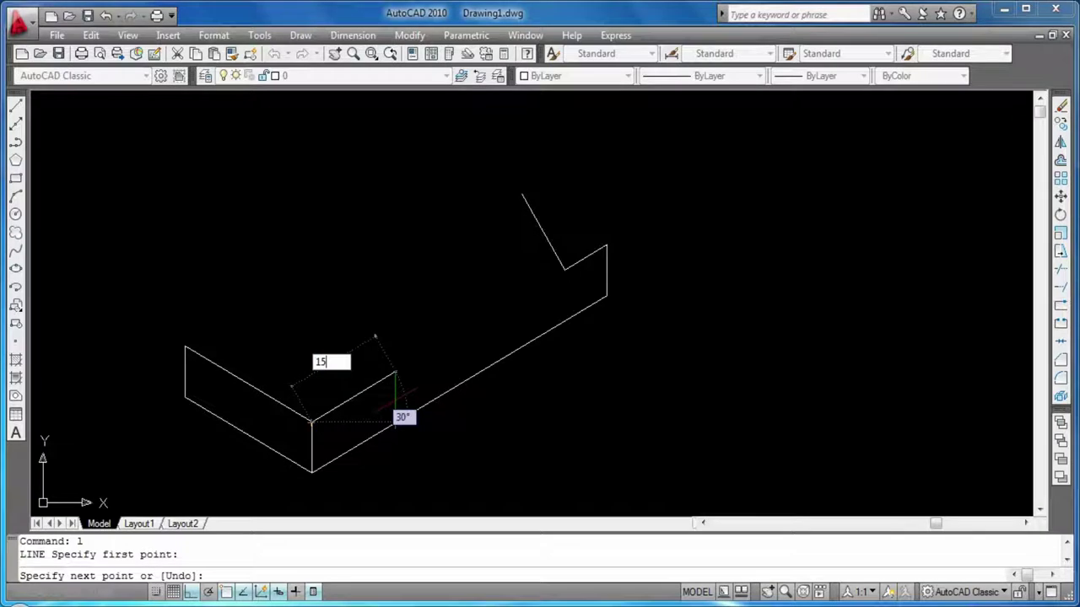
pyautogui.press('Return')
pyautogui.press('Return')
pyautogui.press('Return')
pyautogui.click(354, 397)
pyautogui.write('30')
pyautogui.press('Return')
pyautogui.press('Return')
pyautogui.press('Return')
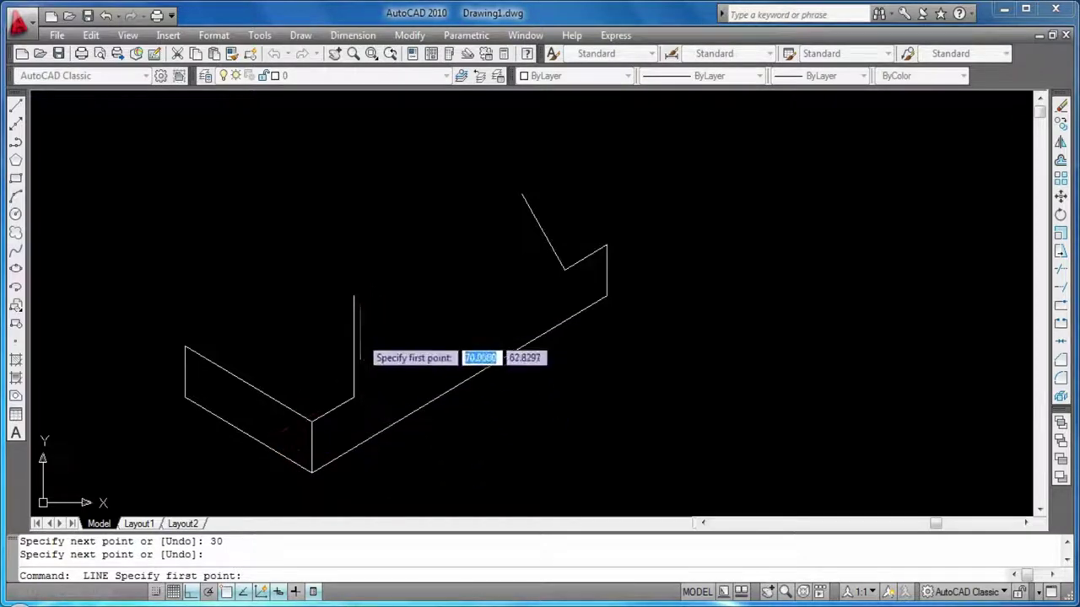
# Add a 15-unit edge at 30° from the top of the vertical edge.
pyautogui.click(353, 295)
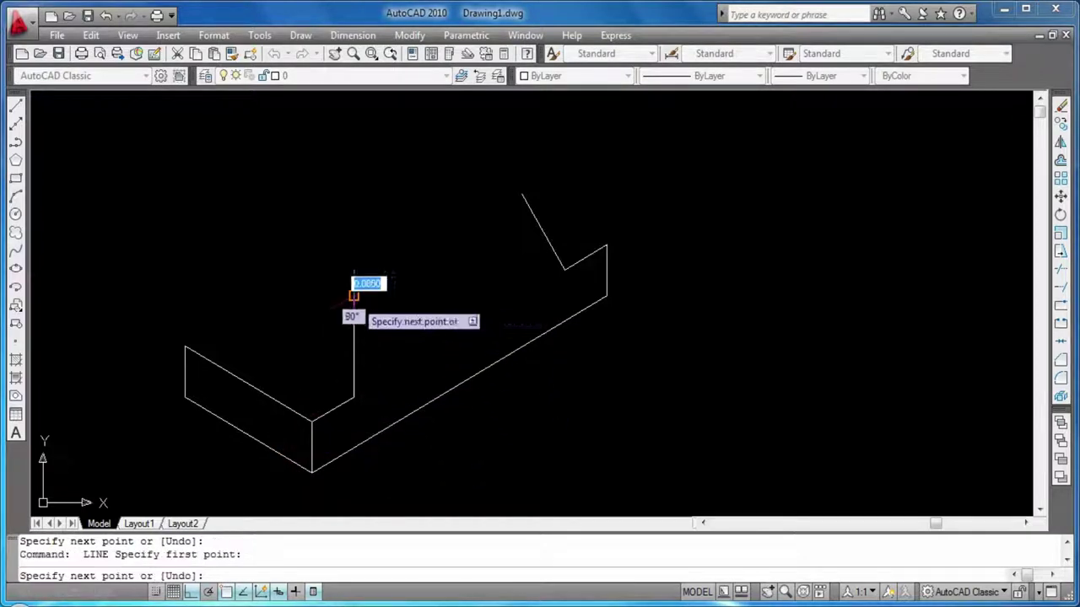
pyautogui.write('15')
pyautogui.press('Return')
pyautogui.press('Return')
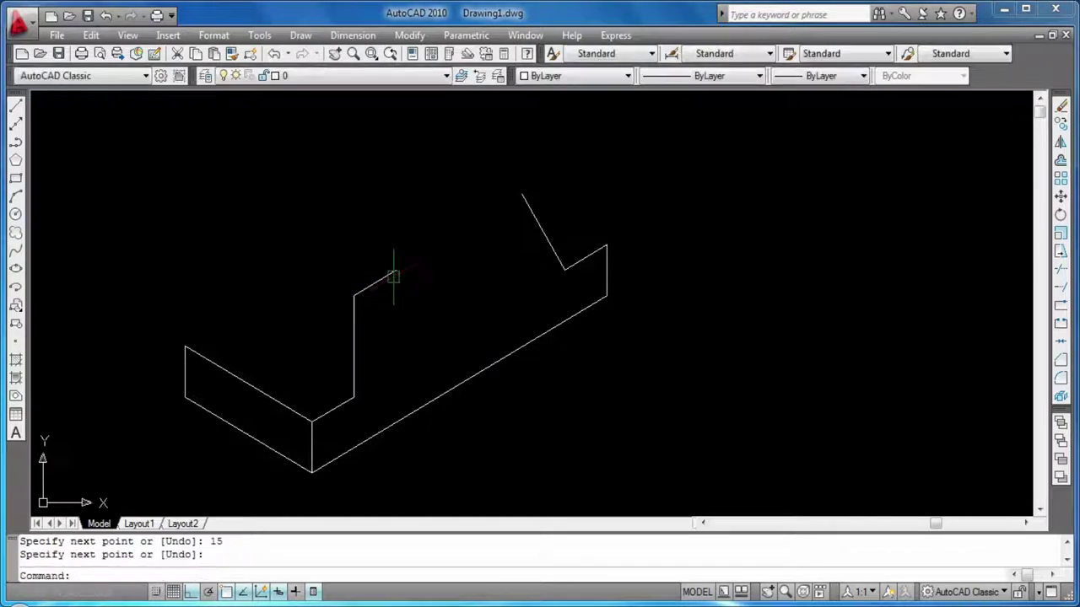
pyautogui.press('Return')
pyautogui.click(396, 271)
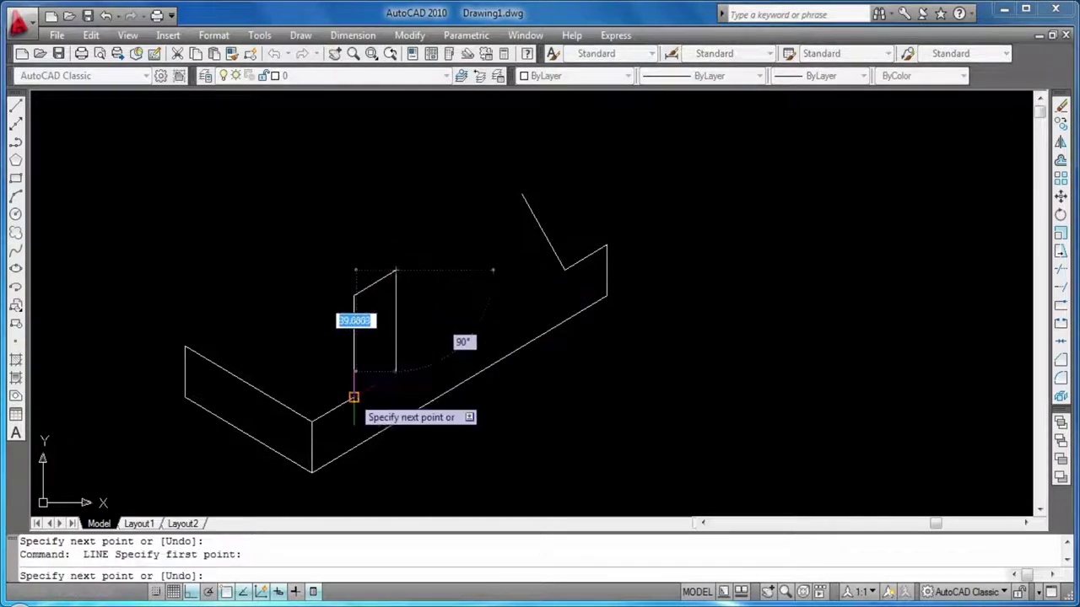
pyautogui.press('Return')
pyautogui.press('Return')
pyautogui.press('Escape')
pyautogui.press('Escape')
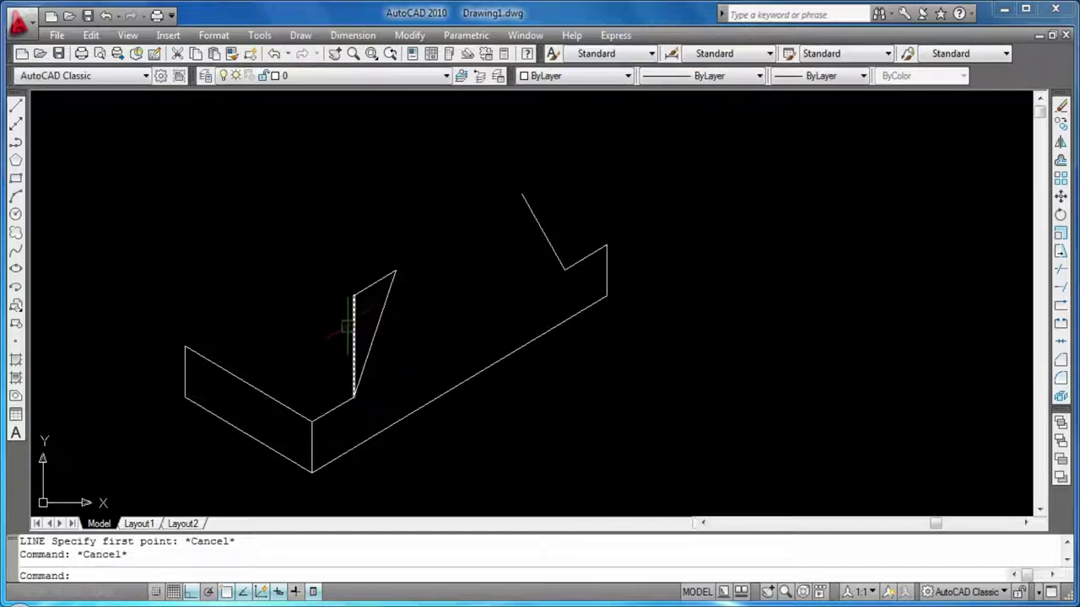
# Erase the 30-unit vertical line and the short upper sloped line.
pyautogui.click(354, 327)
pyautogui.press('Delete')
pyautogui.click(373, 284)
pyautogui.press('Delete')
pyautogui.press('Return')
pyautogui.press('Escape')
pyautogui.press('Escape')
# Draw the notch from the sloped edge's top: 15 along 30°, 10 down, 15, 10 up.
pyautogui.write('l')
pyautogui.press('Return')
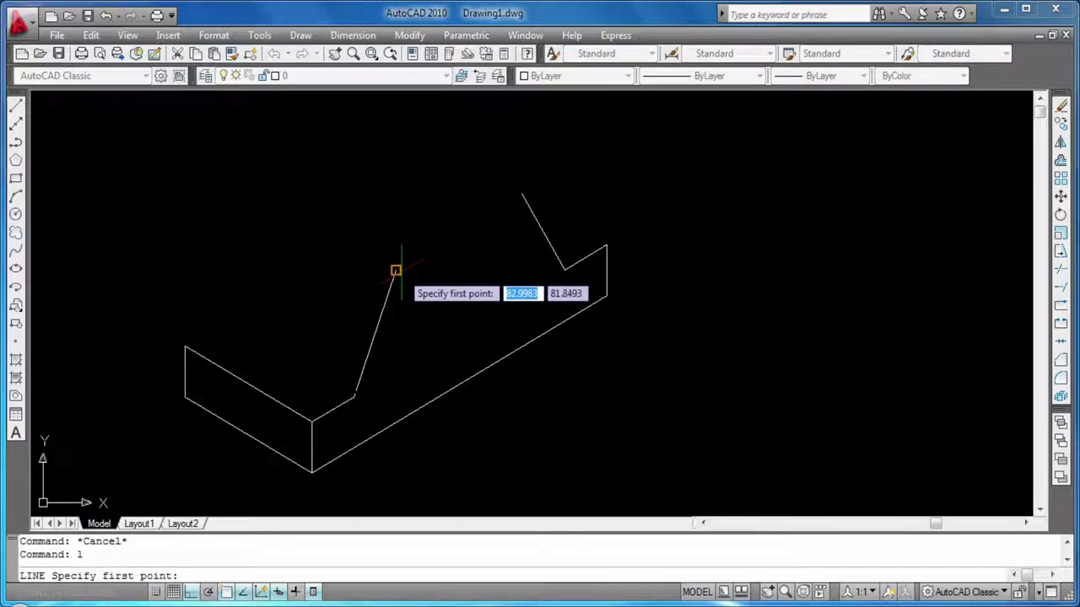
pyautogui.click(395, 270)
pyautogui.write('15')
pyautogui.press('Return')
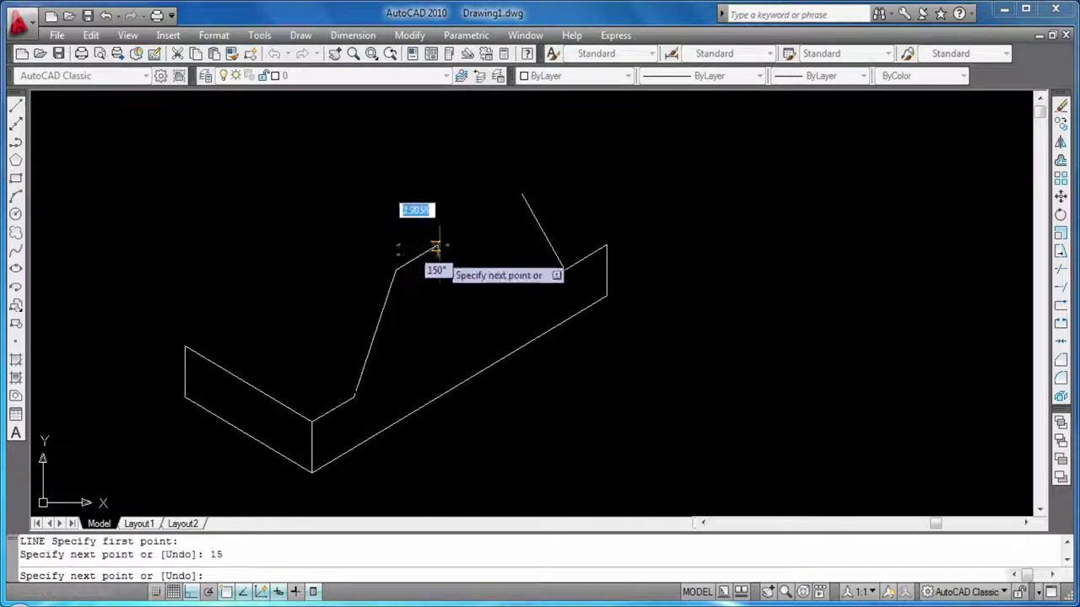
pyautogui.write('10')
pyautogui.press('Return')
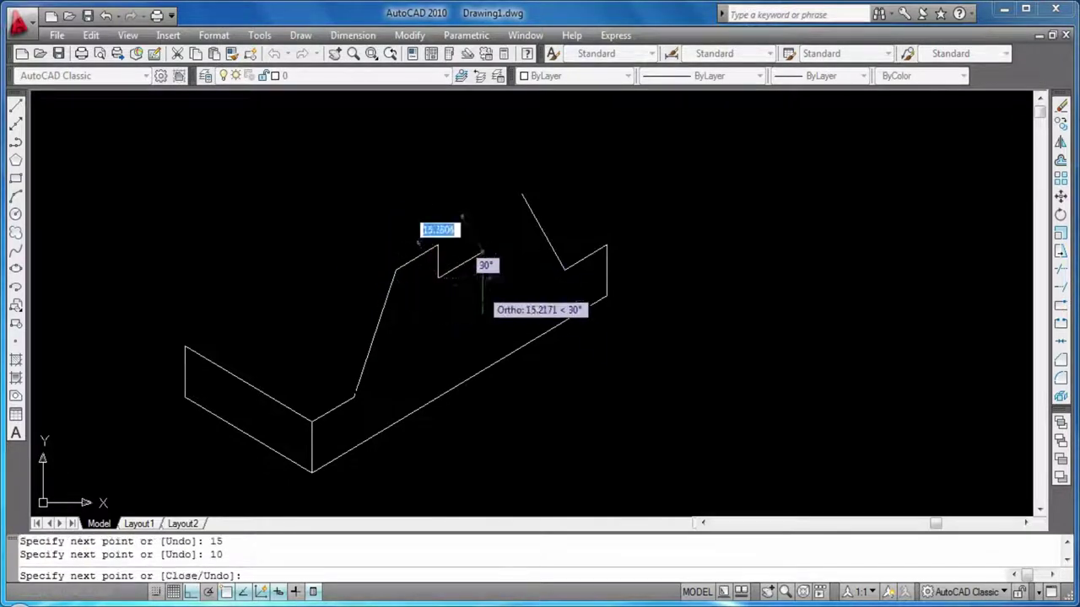
pyautogui.write('15')
pyautogui.press('Return')
pyautogui.write('10')
pyautogui.press('Return')
# Finish the notched profile with a final 15-unit edge.
pyautogui.write('15')
pyautogui.press('Return')
pyautogui.press('Return')
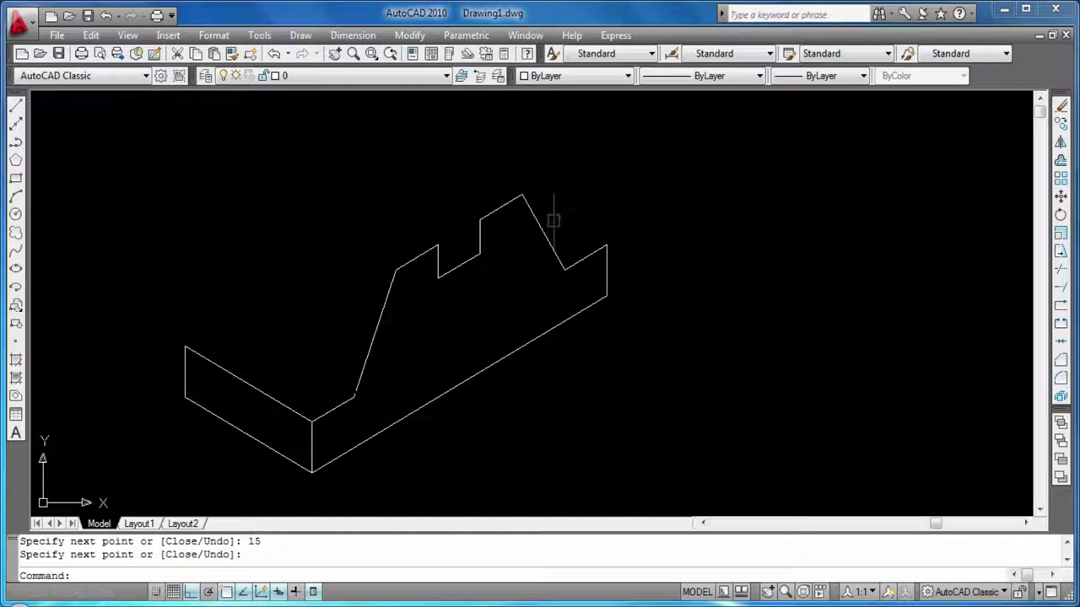
pyautogui.press('Return')
pyautogui.press('Escape')
pyautogui.press('Escape')
# Draw the left block's top face: 45 units on Isoplane Left, then 15 on Isoplane Top.
pyautogui.write('l')
pyautogui.press('Return')
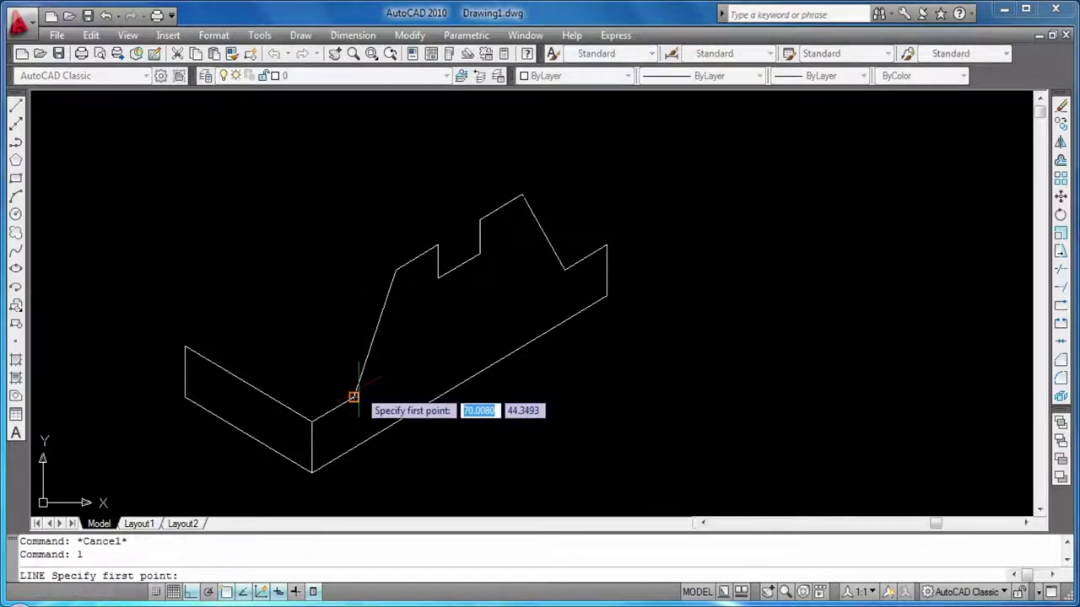
pyautogui.click(354, 397)
pyautogui.press('F5')
pyautogui.write('45')
pyautogui.press('Return')
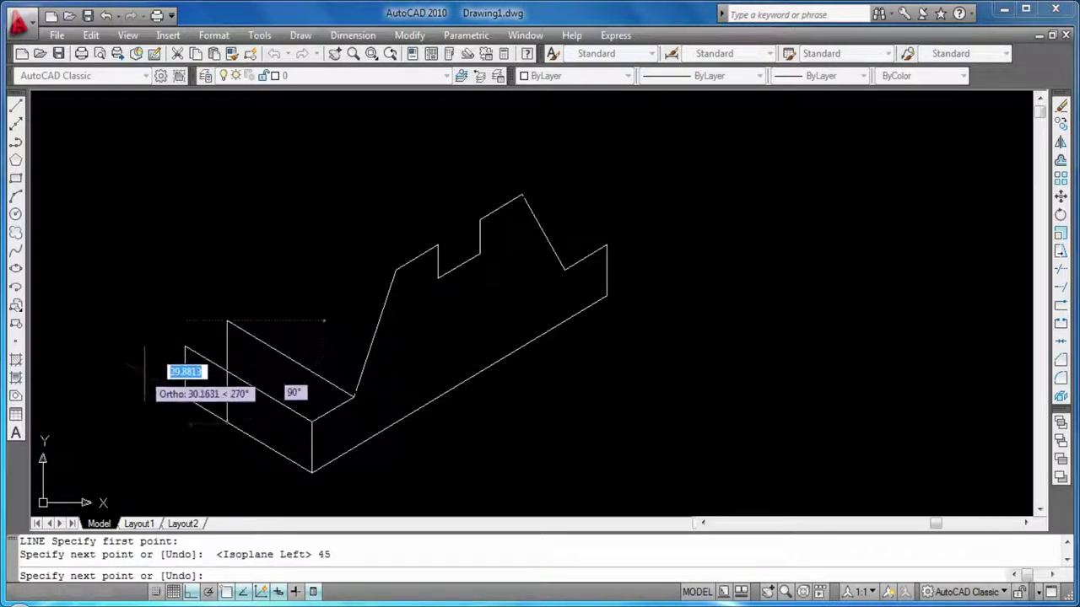
pyautogui.press('F5')
pyautogui.write('15')
pyautogui.press('Return')
pyautogui.press('Return')
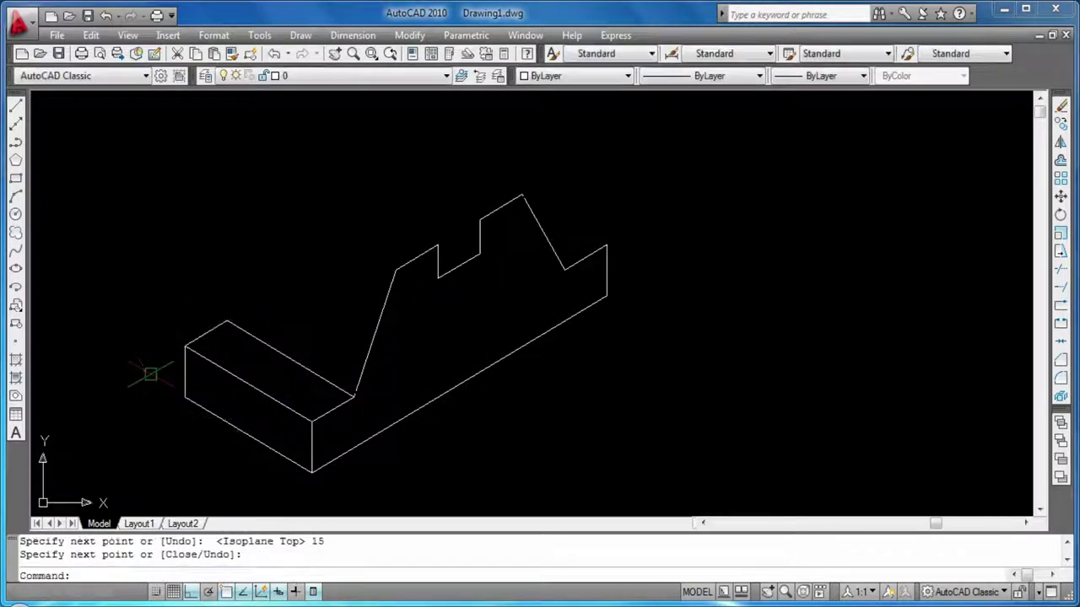
pyautogui.scroll(3, 332, 432)
pyautogui.scroll(-4, 414, 401)
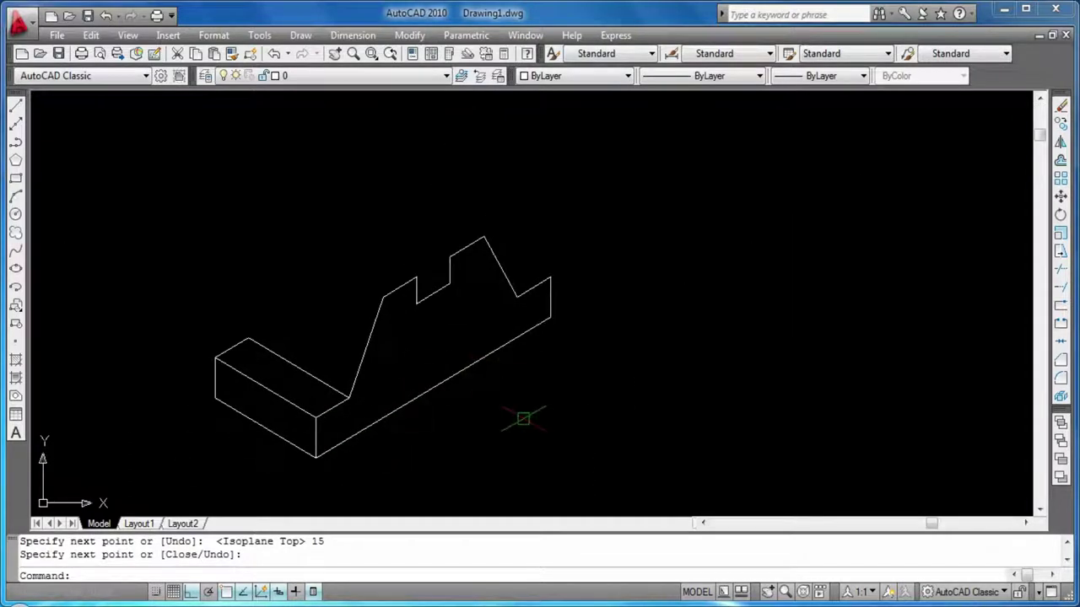
pyautogui.press('Return')
pyautogui.press('Escape')
pyautogui.press('Escape')
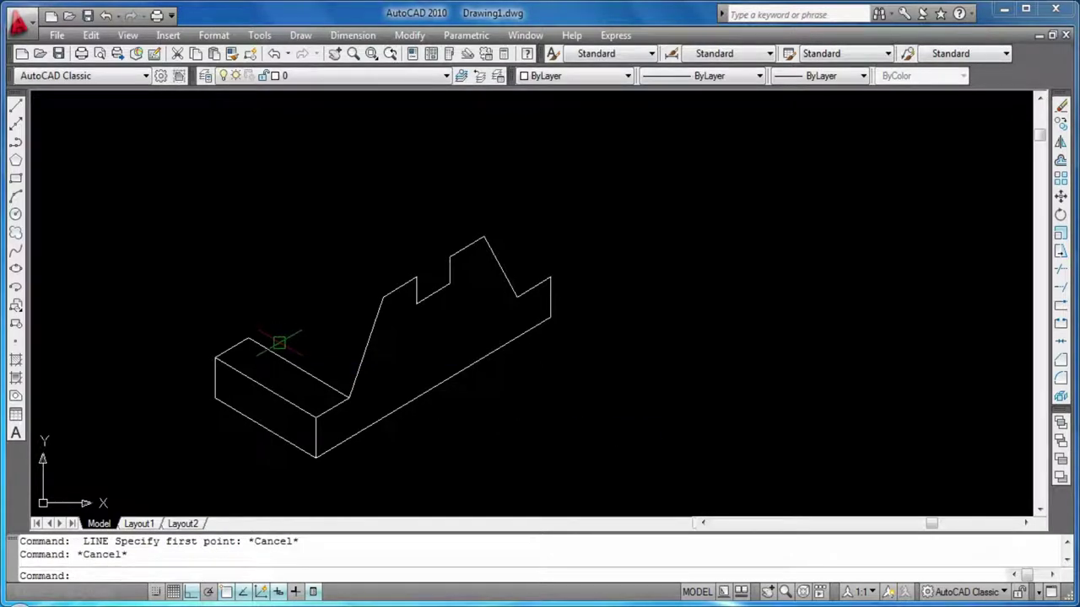
# Draw a 30-unit vertical edge, a 15-unit edge and a slanted line down to the block's top corner.
pyautogui.press('Return')
pyautogui.click(249, 338)
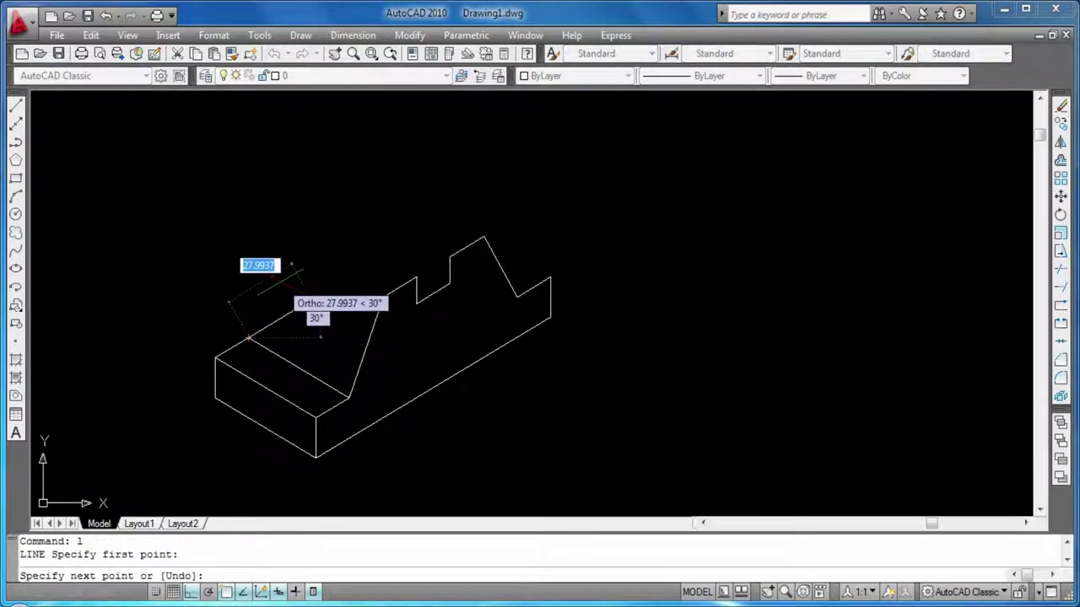
pyautogui.press('F5')
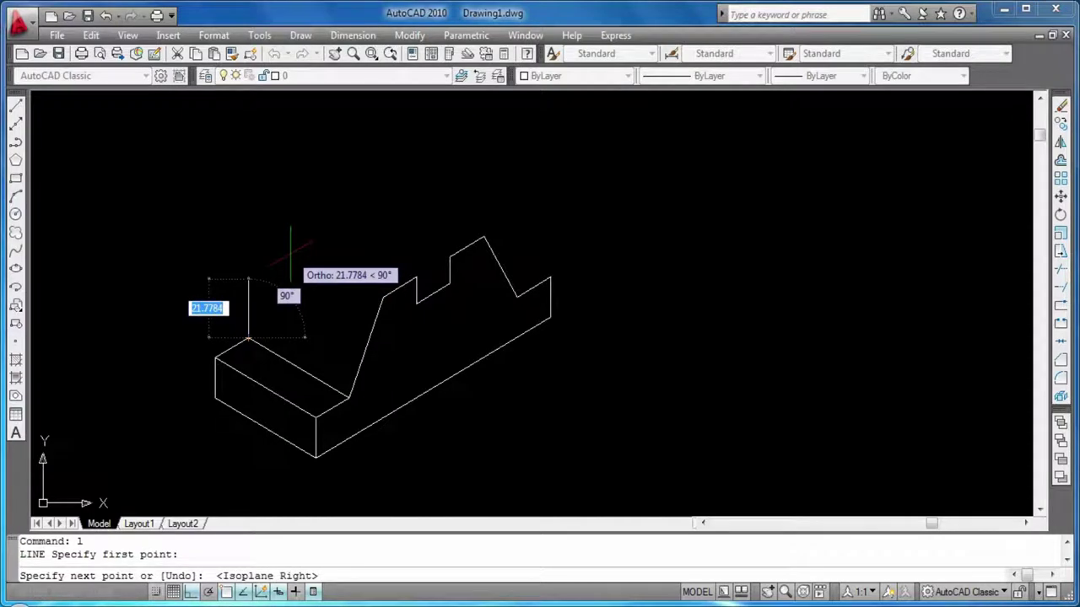
pyautogui.write('30')
pyautogui.press('Return')
pyautogui.press('Return')
pyautogui.press('Return')
pyautogui.press('Return')
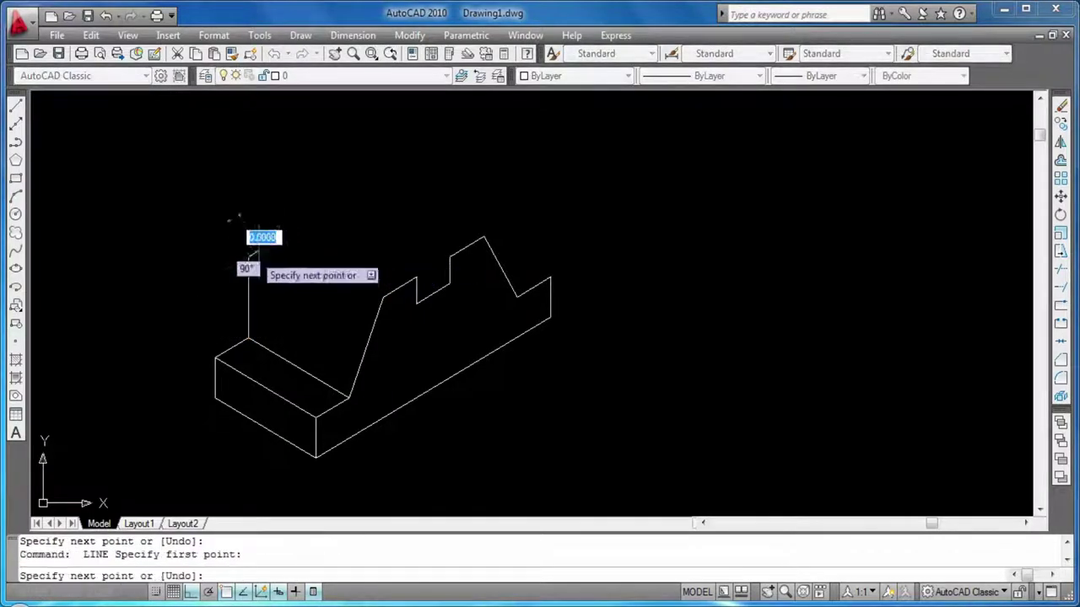
pyautogui.write('15')
pyautogui.press('Return')
pyautogui.press('Return')
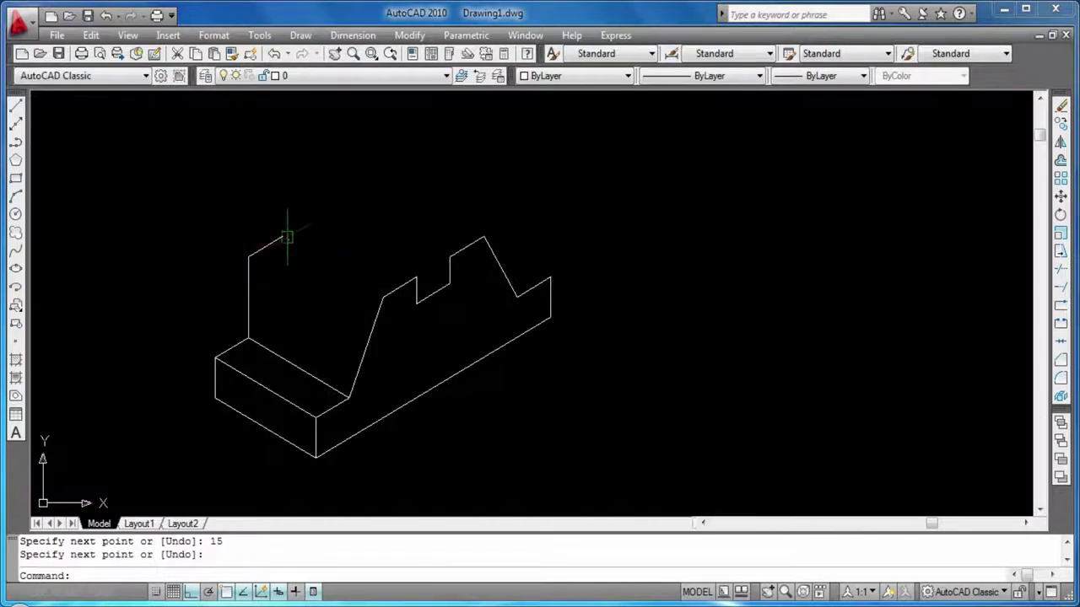
pyautogui.press('Return')
pyautogui.click(283, 236)
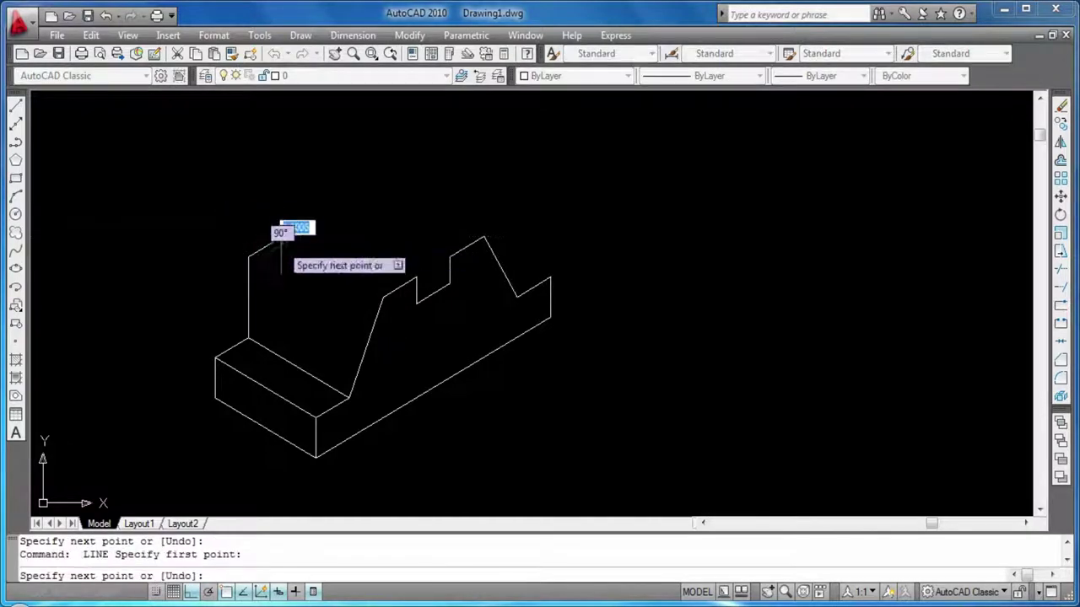
pyautogui.click(249, 337)
pyautogui.press('Return')
pyautogui.press('Return')
# Delete the unwanted vertical line and short line at the upright's top, keeping the slanted edge.
pyautogui.press('Escape')
pyautogui.click(250, 297)
pyautogui.press('Delete')
pyautogui.click(265, 244)
pyautogui.press('Delete')
pyautogui.press('Return')
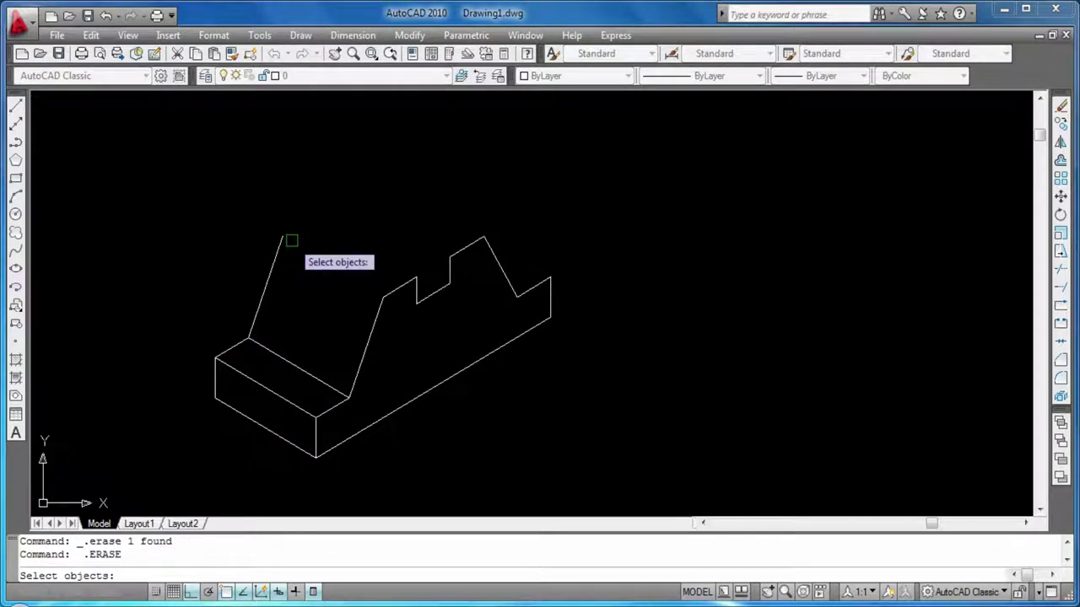
pyautogui.click(291, 241)
pyautogui.press('Escape')
# From the slanted edge's top, draw segments of 15, 10, 15, 10 and 15 units forming the notch.
pyautogui.write('l')
pyautogui.press('Return')
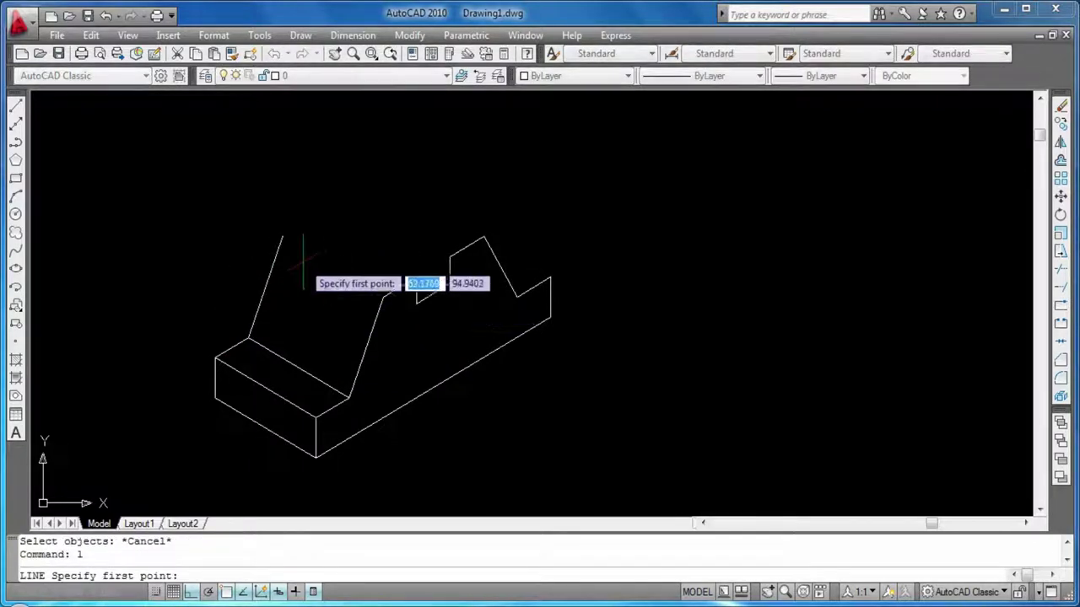
pyautogui.click(281, 236)
pyautogui.write('15')
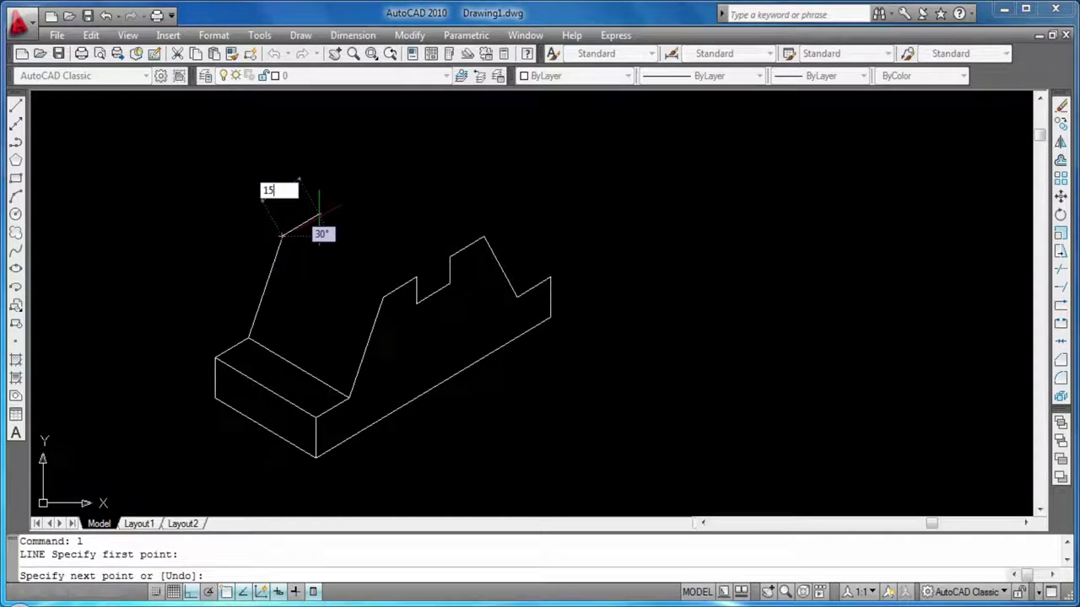
pyautogui.press('Return')
pyautogui.write('10')
pyautogui.press('Return')
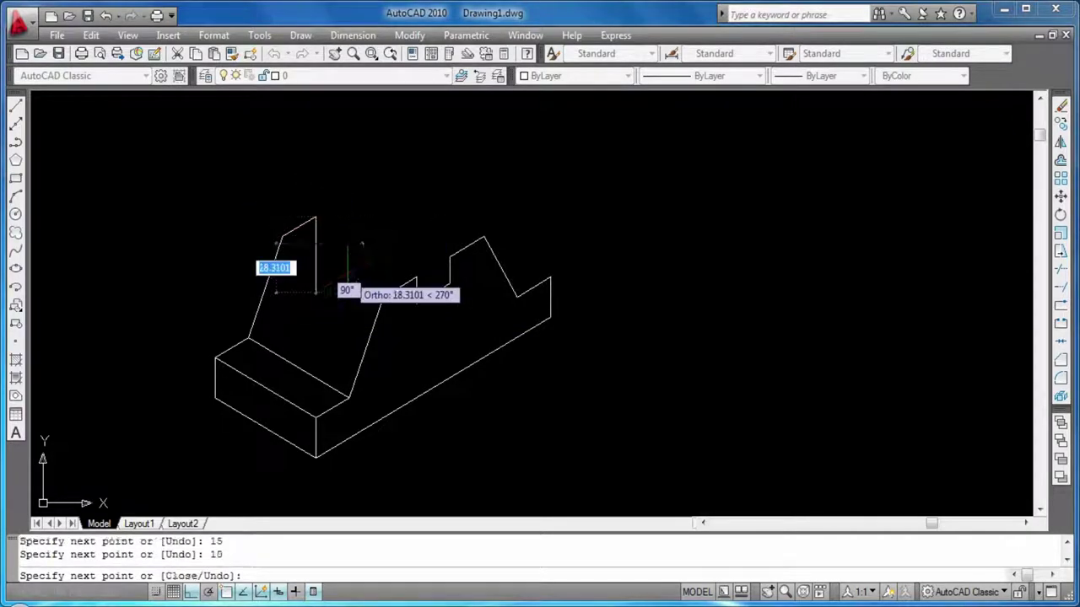
pyautogui.write('15')
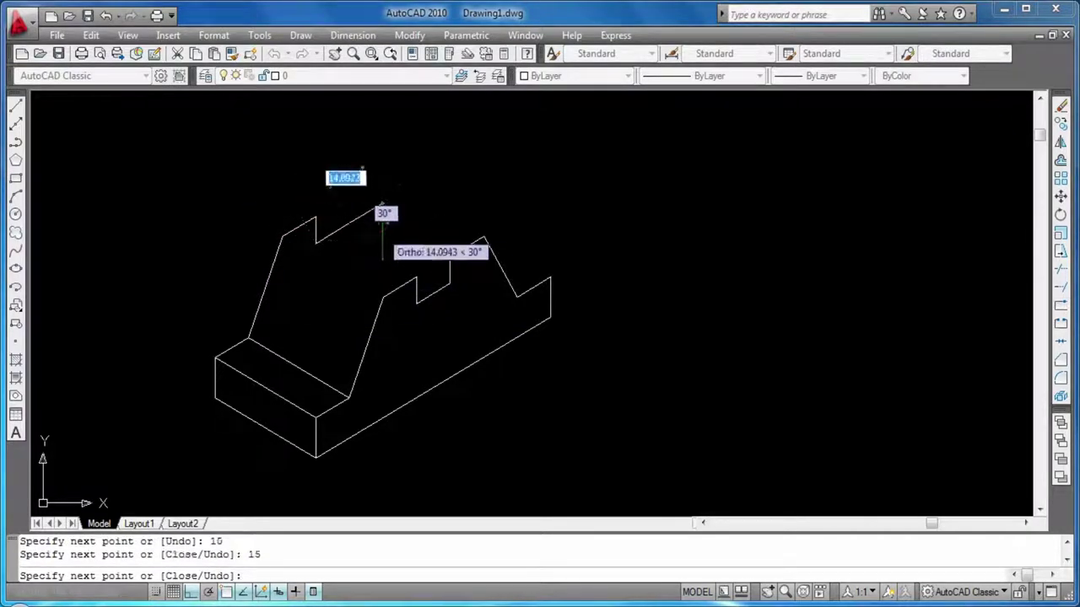
pyautogui.press('Return')
pyautogui.write('10')
pyautogui.press('Return')
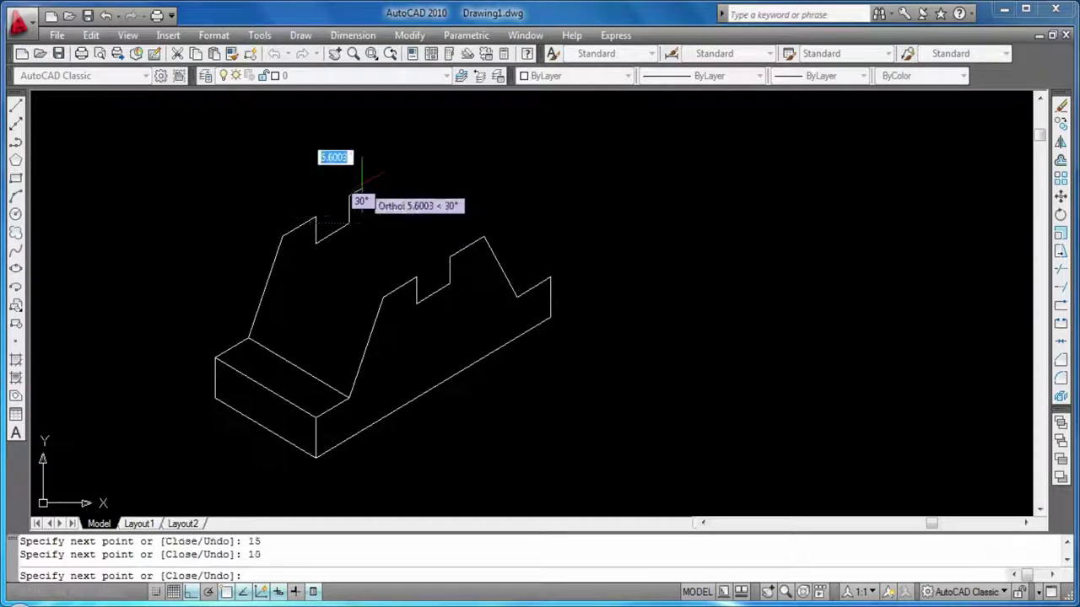
pyautogui.write('15')
pyautogui.press('Return')
pyautogui.press('Return')
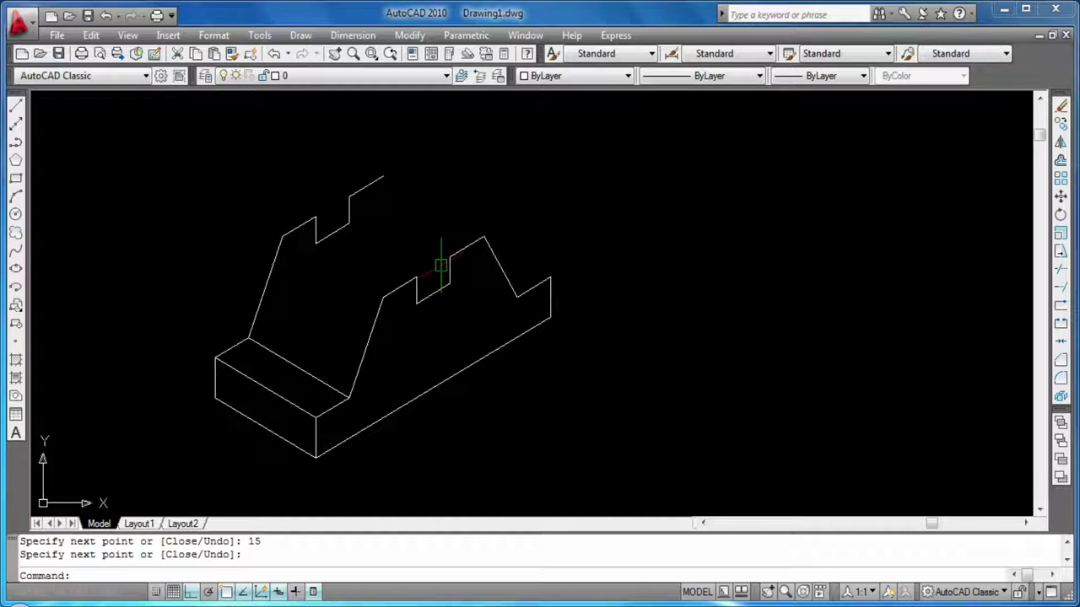
pyautogui.press('Return')
# Draw the upright tab's top face from its corner with three 15-unit edges across isoplanes.
pyautogui.press('Escape')
pyautogui.press('Escape')
pyautogui.write('l')
pyautogui.press('Return')
pyautogui.click(382, 177)
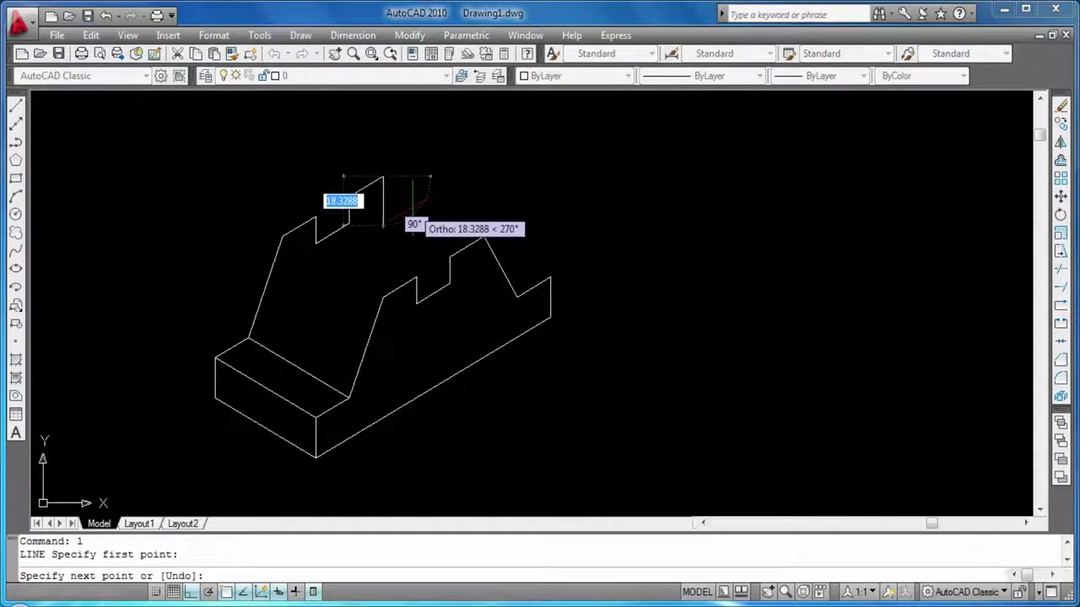
pyautogui.press('F5')
pyautogui.write('15')
pyautogui.press('Return')
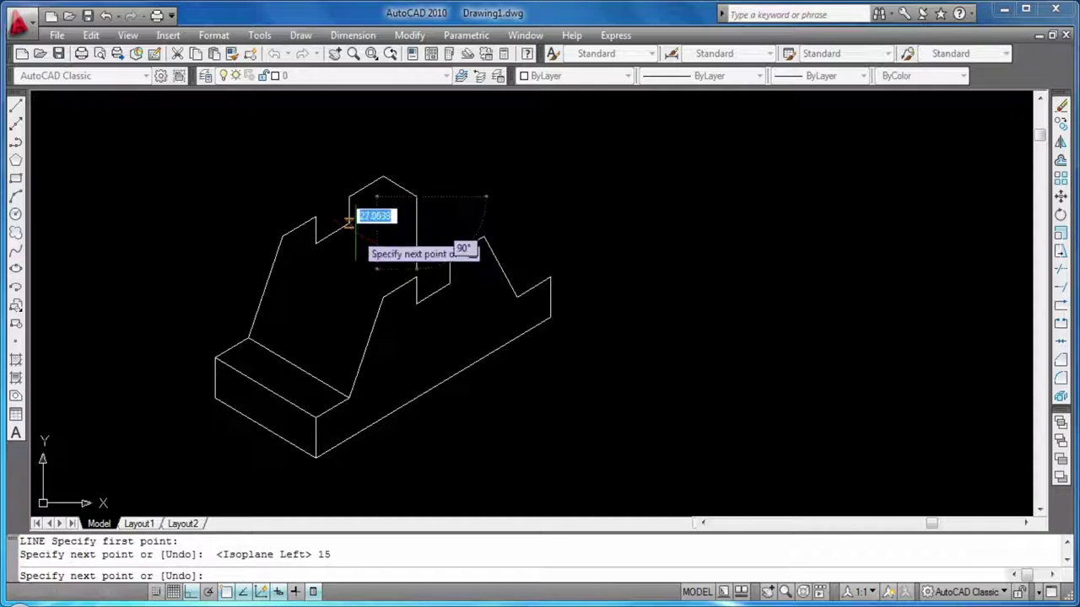
pyautogui.press('F5')
pyautogui.write('15')
pyautogui.press('Return')
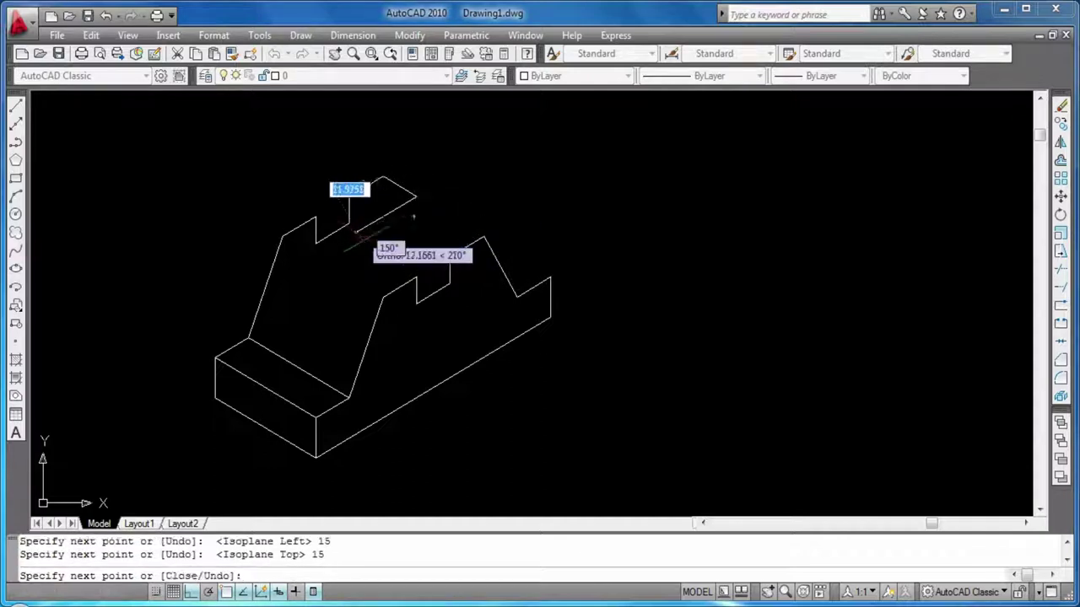
pyautogui.write('15')
pyautogui.press('Return')
pyautogui.press('Return')
# Draw the slot corner's top face with three 15-unit edges.
pyautogui.press('Return')
pyautogui.click(314, 217)
pyautogui.write('15')
pyautogui.press('Return')
pyautogui.write('15')
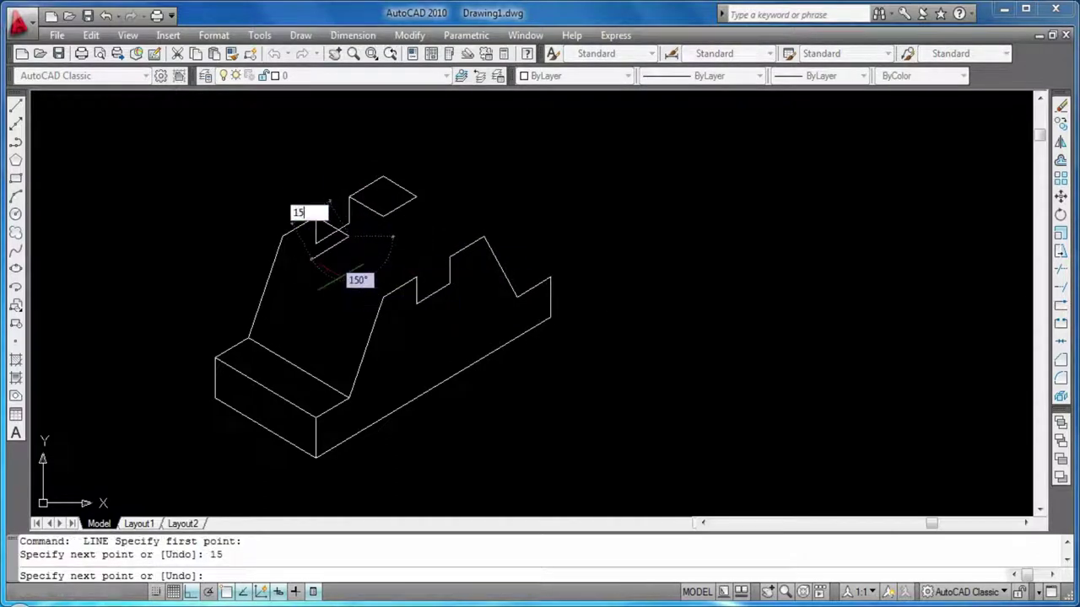
pyautogui.press('Return')
pyautogui.write('15')
pyautogui.press('Return')
pyautogui.press('Return')
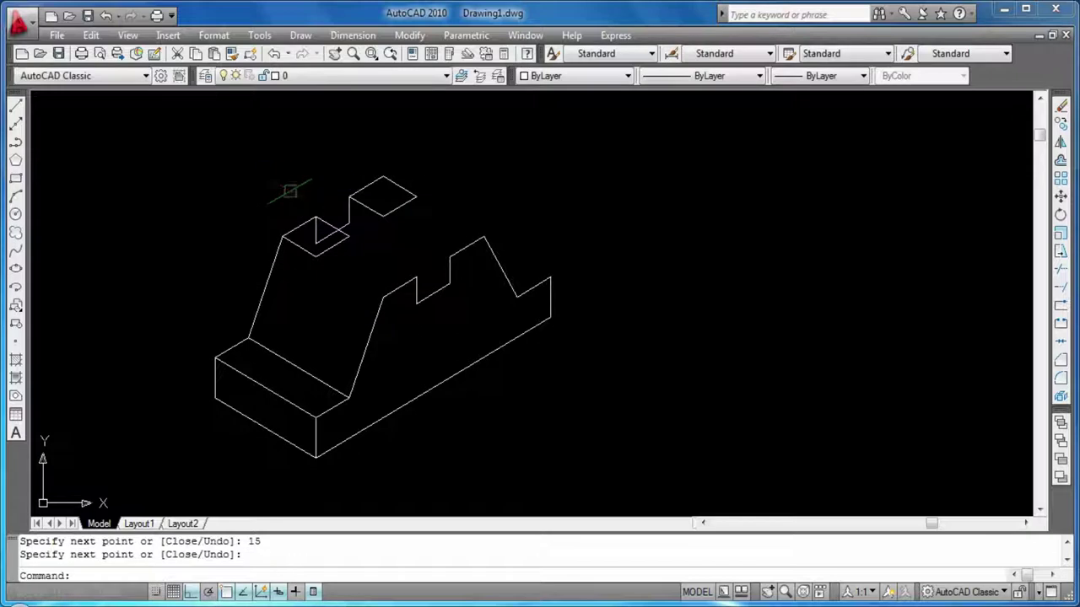
# Draw 15-, 15- and 5-unit edges from the step corner and delete the stray short line.
pyautogui.press('Return')
pyautogui.click(449, 255)
pyautogui.write('15')
pyautogui.press('Return')
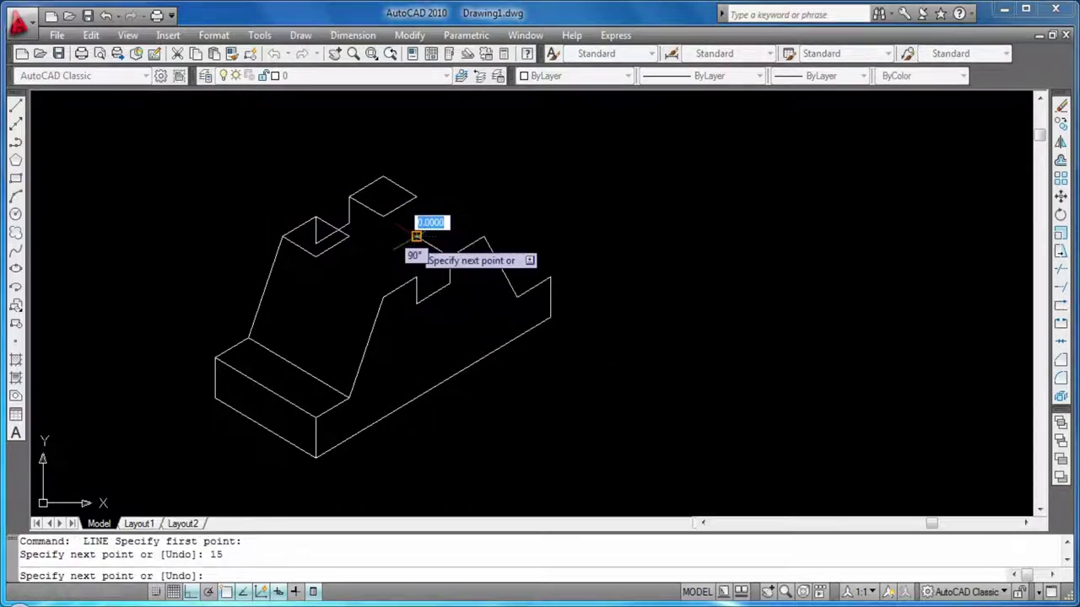
pyautogui.press('Return')
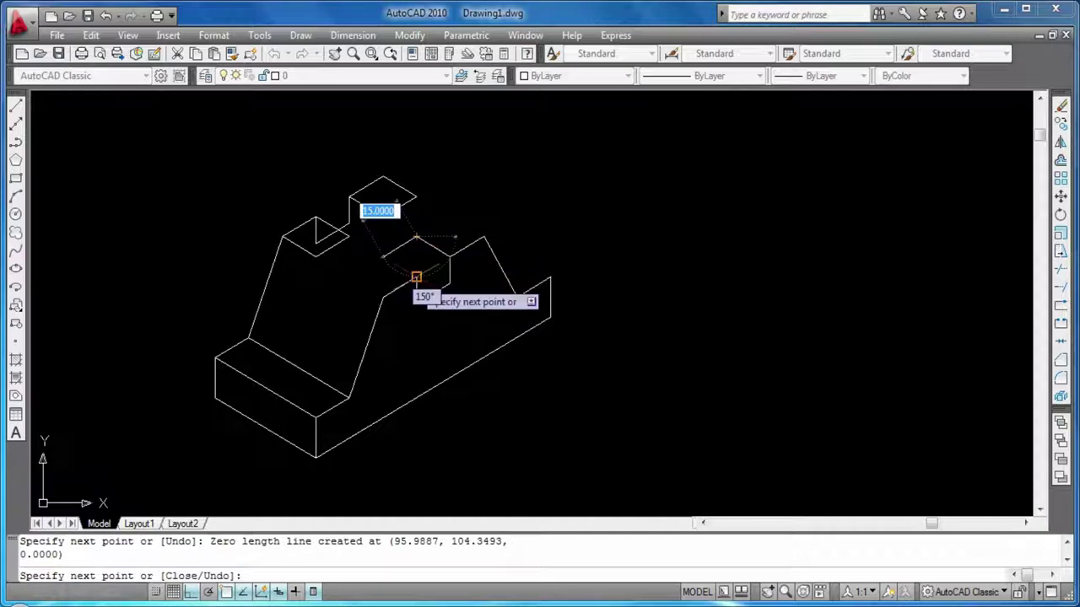
pyautogui.write('15')
pyautogui.press('Return')
pyautogui.press('Return')
pyautogui.press('Return')
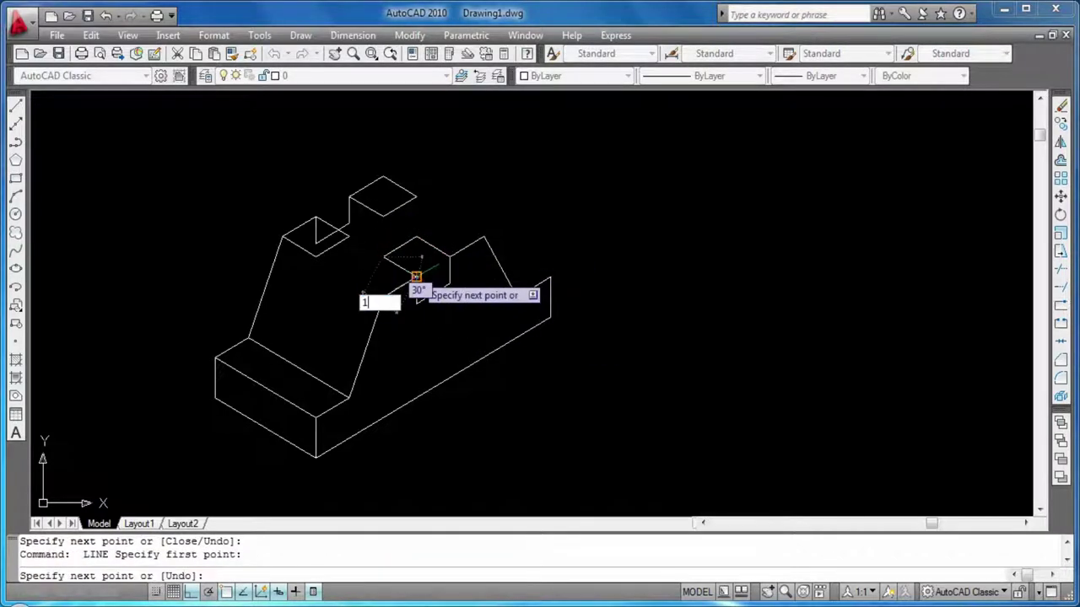
pyautogui.write('5')
pyautogui.press('Return')
pyautogui.press('Return')
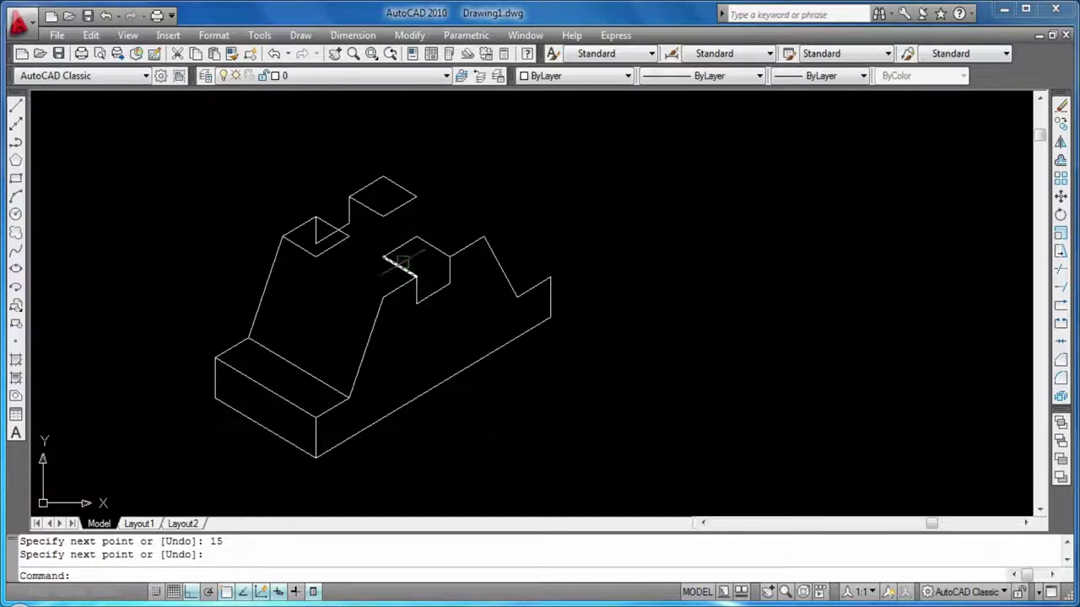
pyautogui.click(401, 263)
pyautogui.press('Delete')
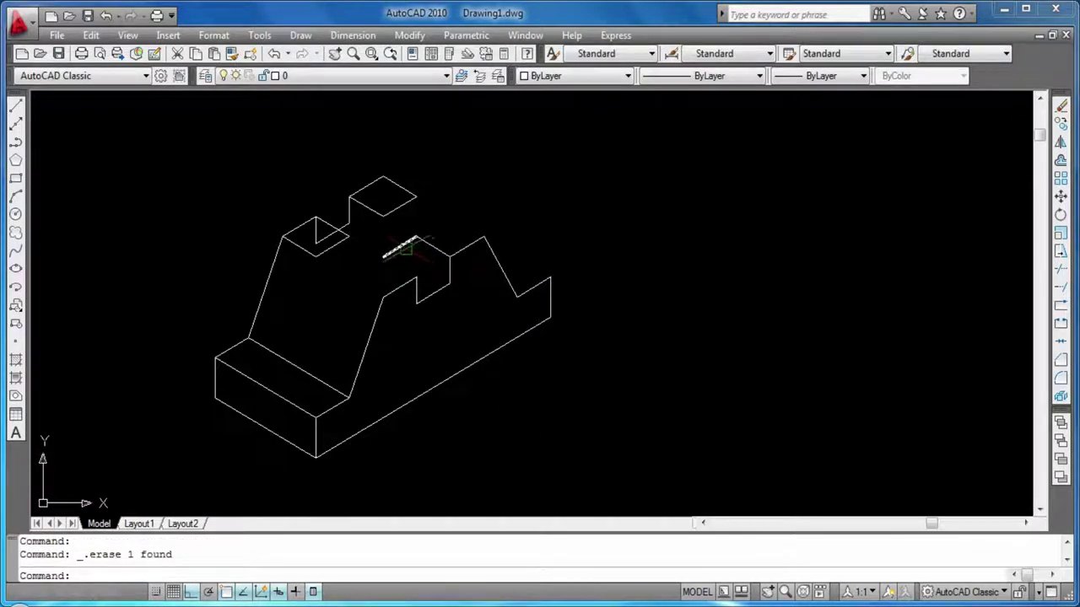
# Draw the middle step's top face with three 15-unit edges.
pyautogui.write('l')
pyautogui.press('Return')
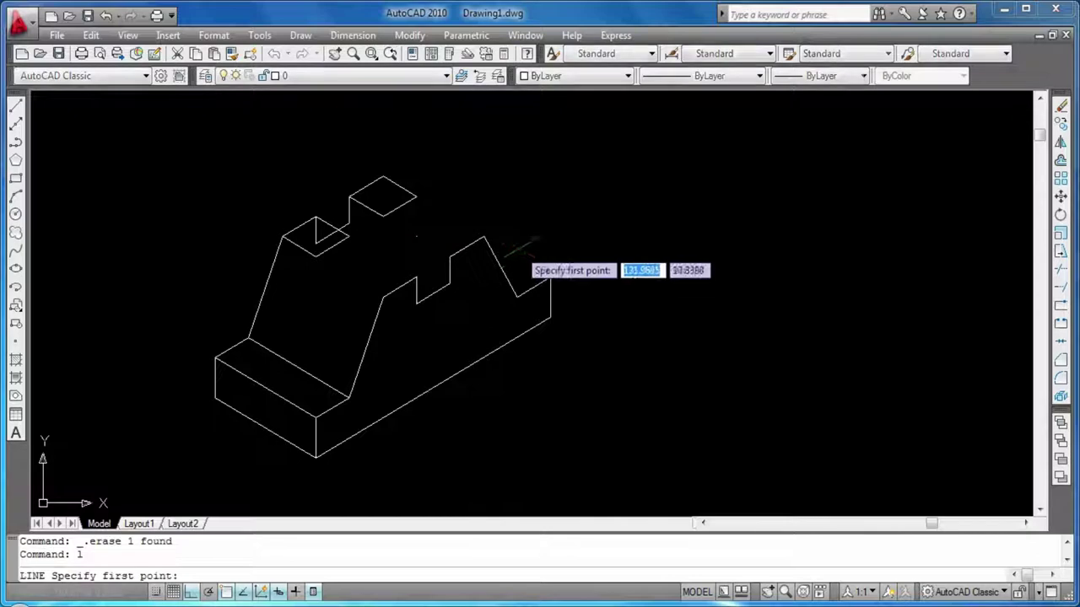
pyautogui.click(483, 238)
pyautogui.write('15')
pyautogui.press('Return')
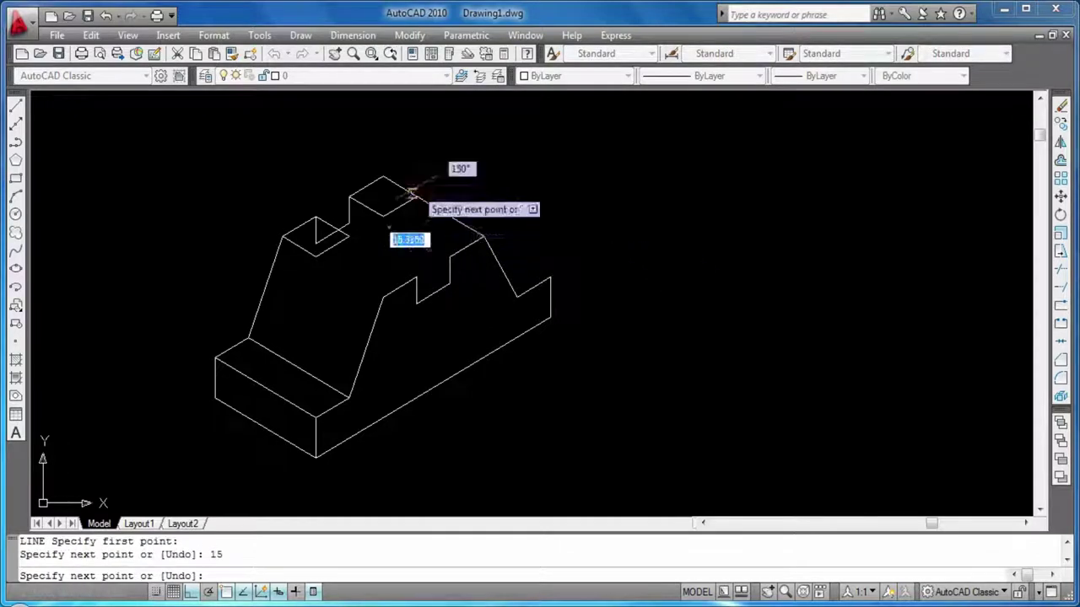
pyautogui.write('15')
pyautogui.press('Return')
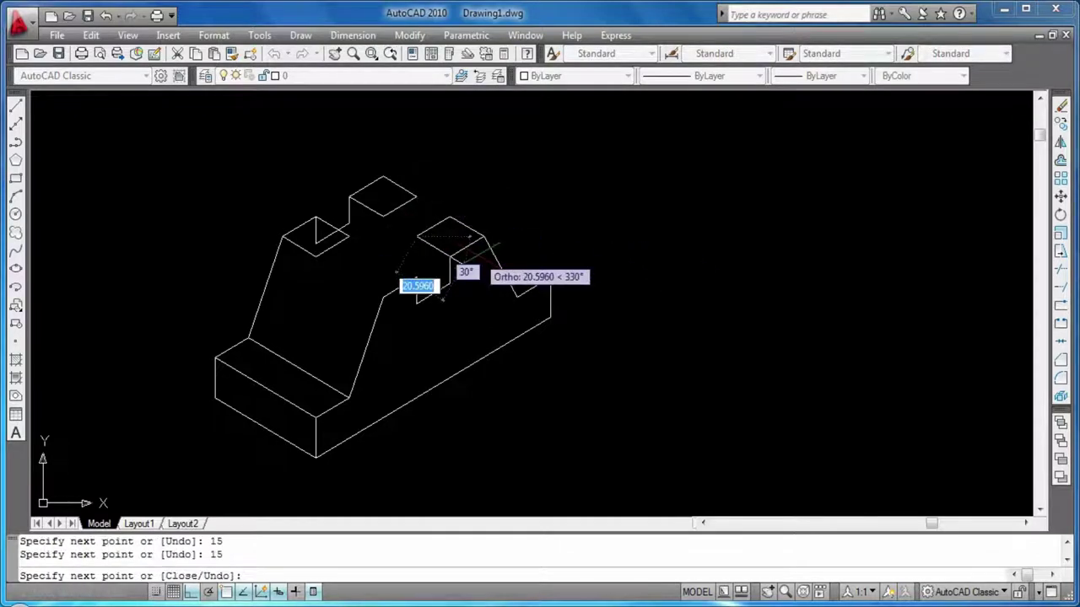
pyautogui.write('15')
pyautogui.press('Return')
pyautogui.press('Return')
# Draw 15-unit edges at 150° from the lower step's corner.
pyautogui.press('Return')
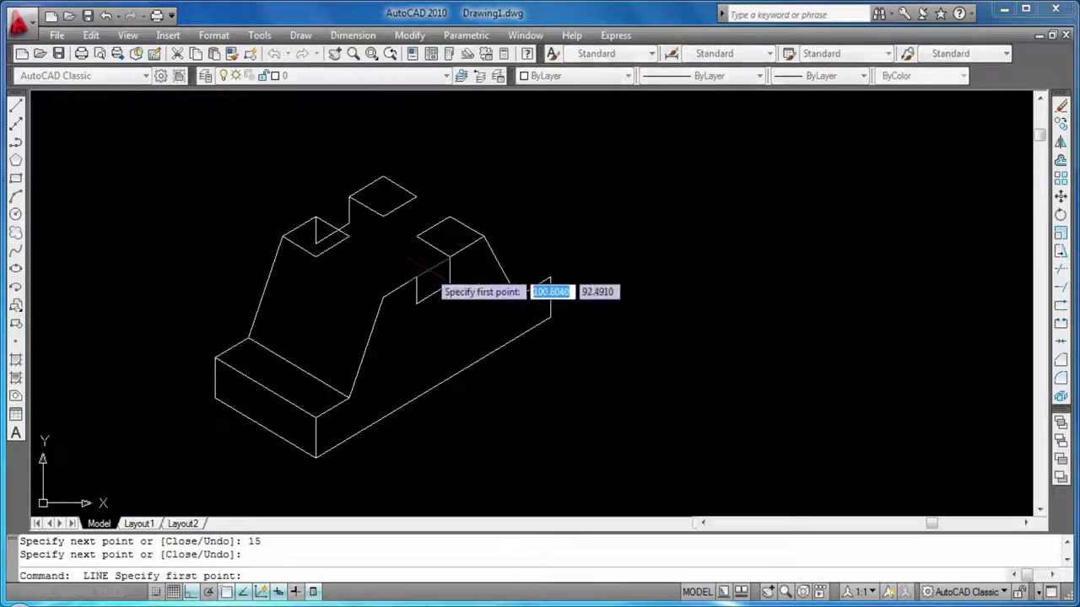
pyautogui.click(416, 276)
pyautogui.write('15')
pyautogui.press('Return')
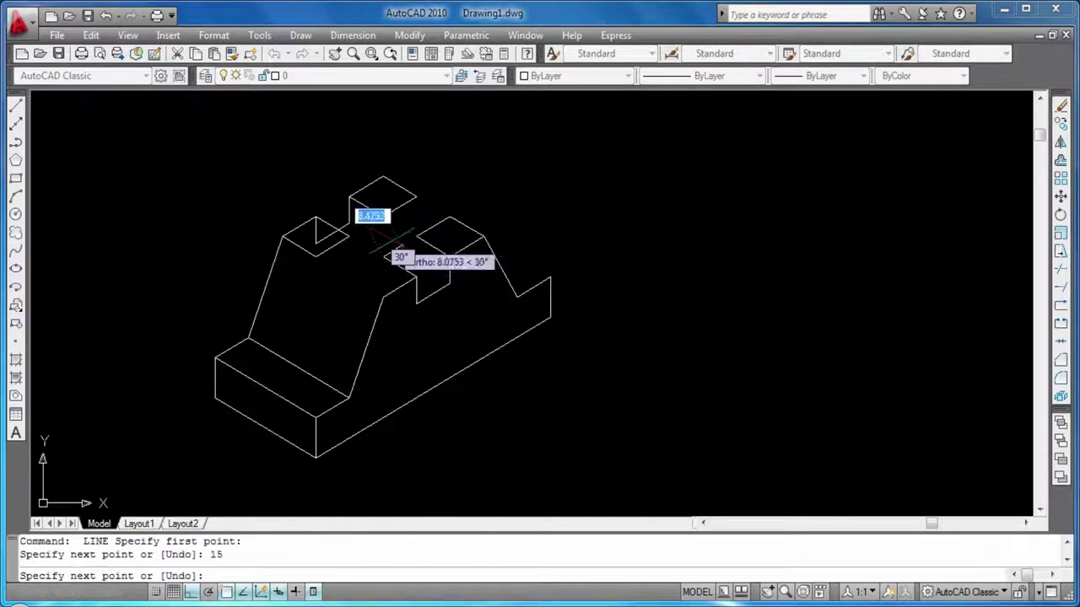
pyautogui.write('15')
pyautogui.press('Return')
pyautogui.write('15')
pyautogui.press('Return')
pyautogui.press('Return')
pyautogui.press('Return')
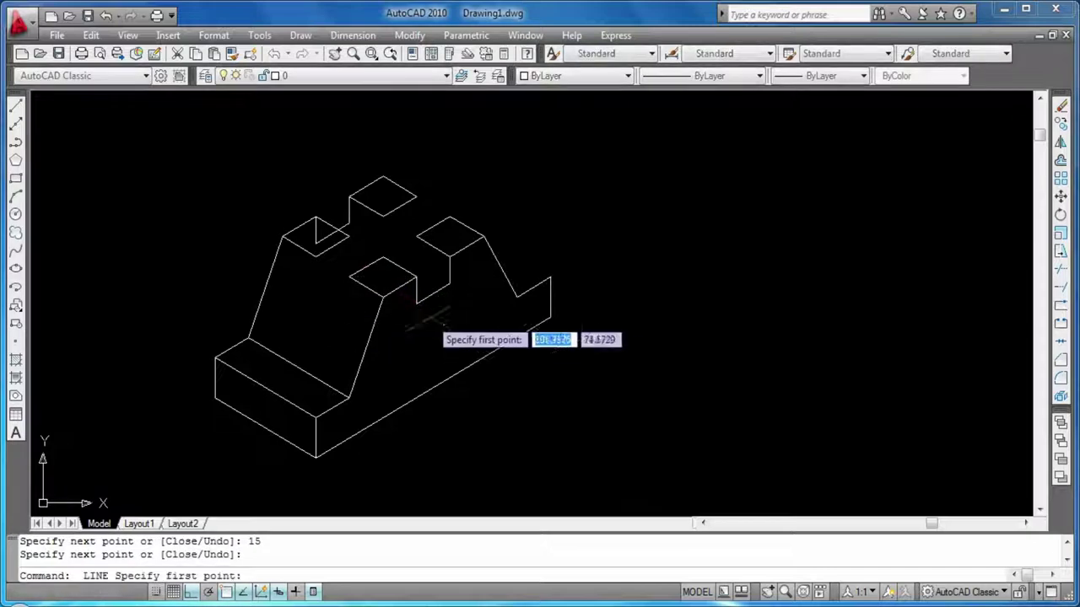
# Give the slot depth with a 10-unit vertical edge and a 15-unit receding edge.
pyautogui.click(415, 236)
pyautogui.press('F5')
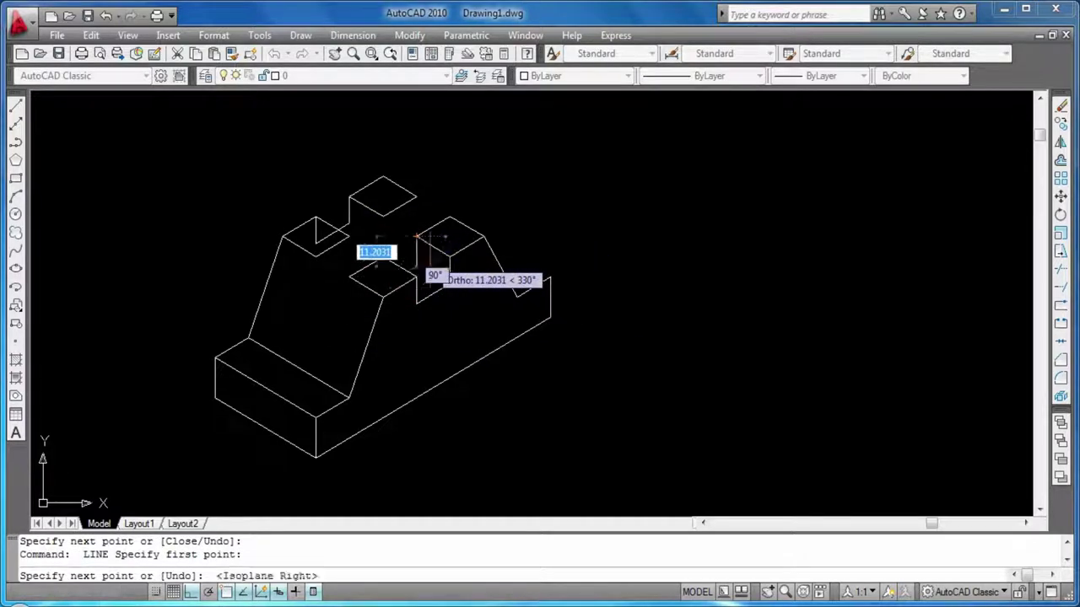
pyautogui.write('1')
pyautogui.press('Return')
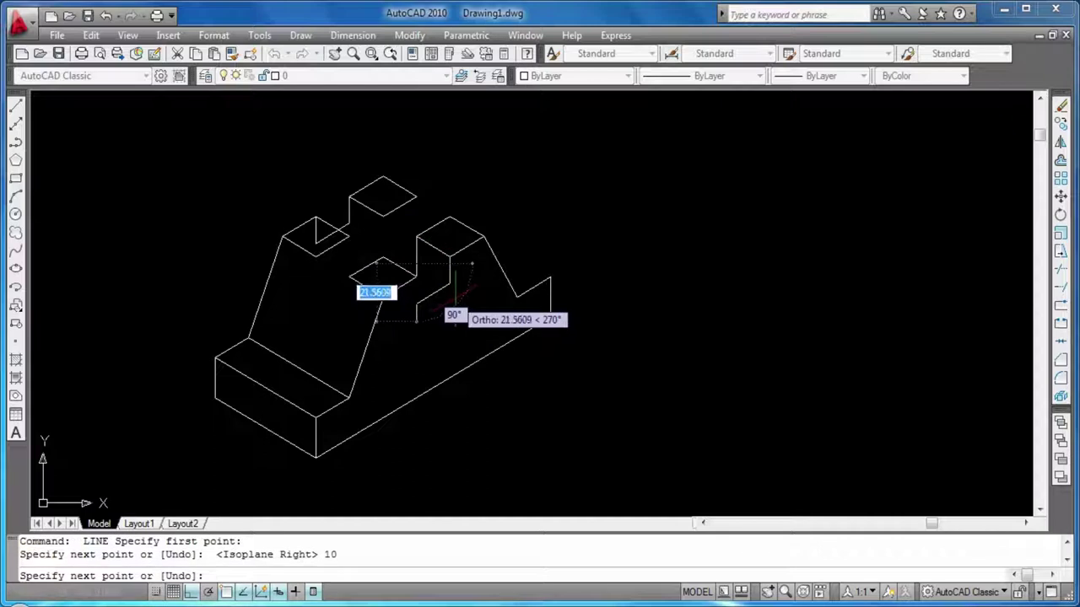
pyautogui.press('F5')
pyautogui.write('15')
pyautogui.press('Return')
pyautogui.press('Return')
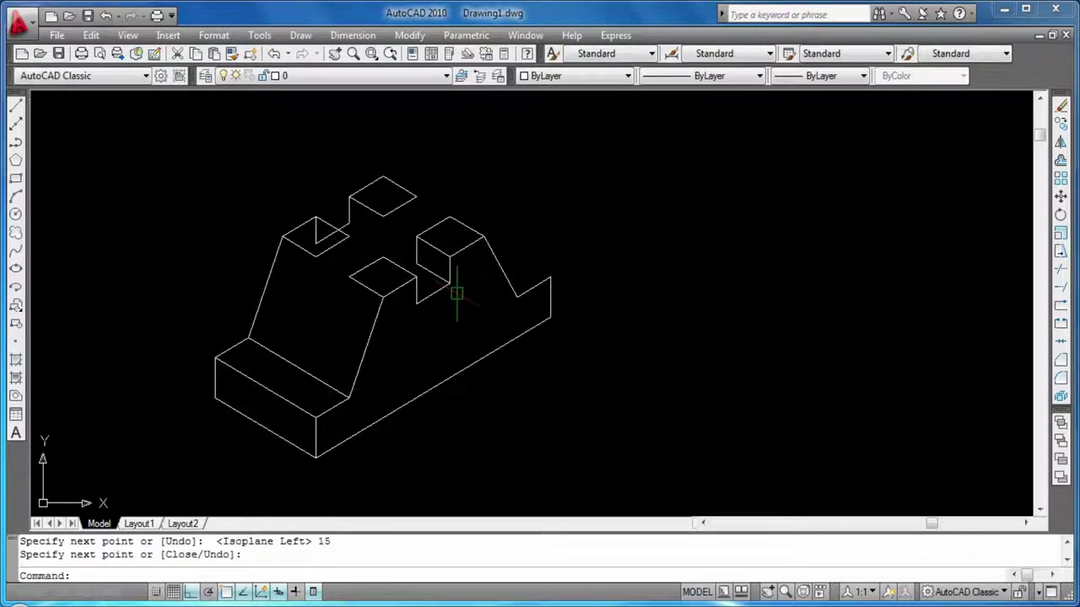
# Close the middle diamond with a 5-unit top-plane edge from the box corner.
pyautogui.press('Return')
pyautogui.click(414, 258)
pyautogui.press('F5')
pyautogui.write('10')
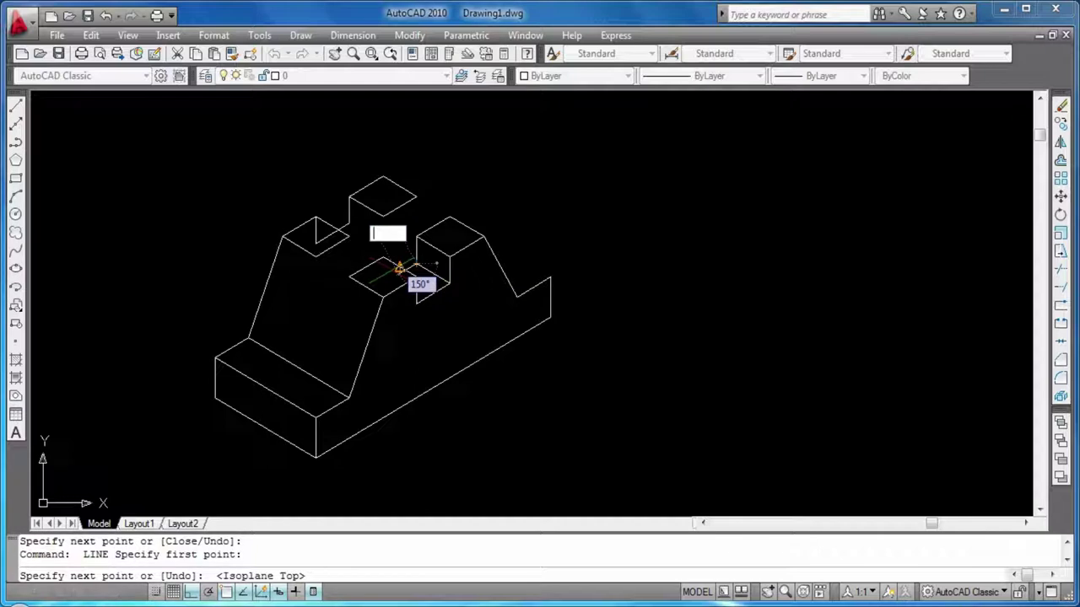
pyautogui.press('Return')
pyautogui.press('Return')
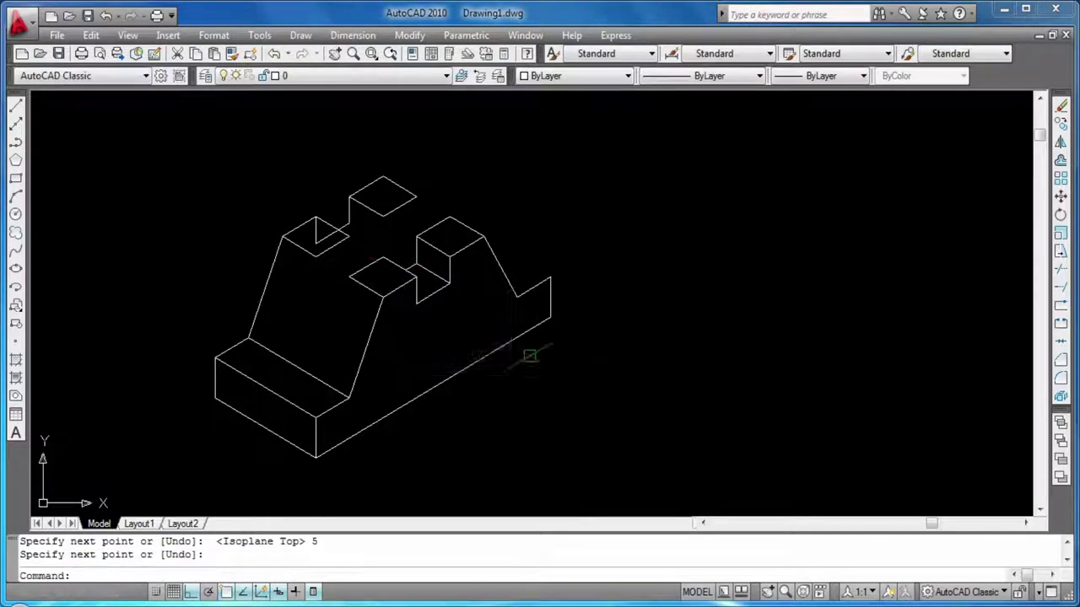
pyautogui.press('Return')
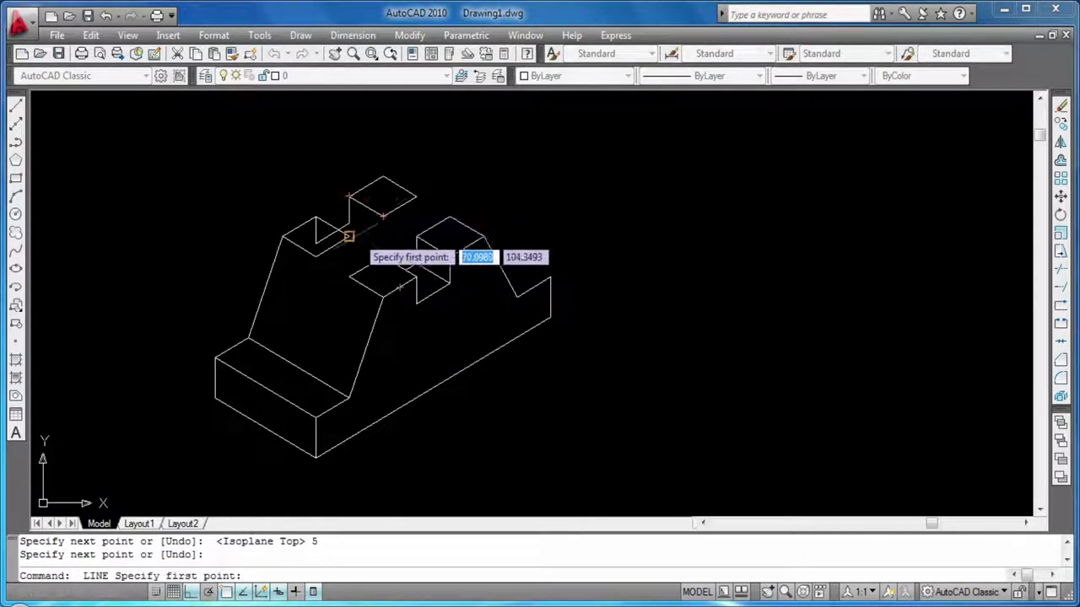
# Delete the stray short lines near the top-left block.
pyautogui.press('Escape')
pyautogui.press('Escape')
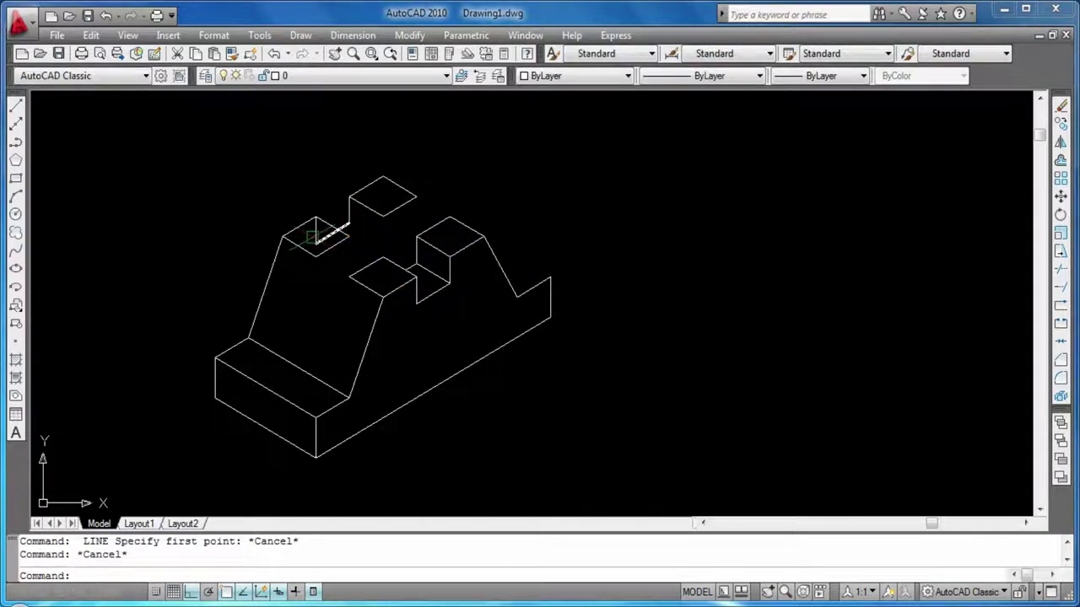
pyautogui.click(313, 236)
pyautogui.press('Delete')
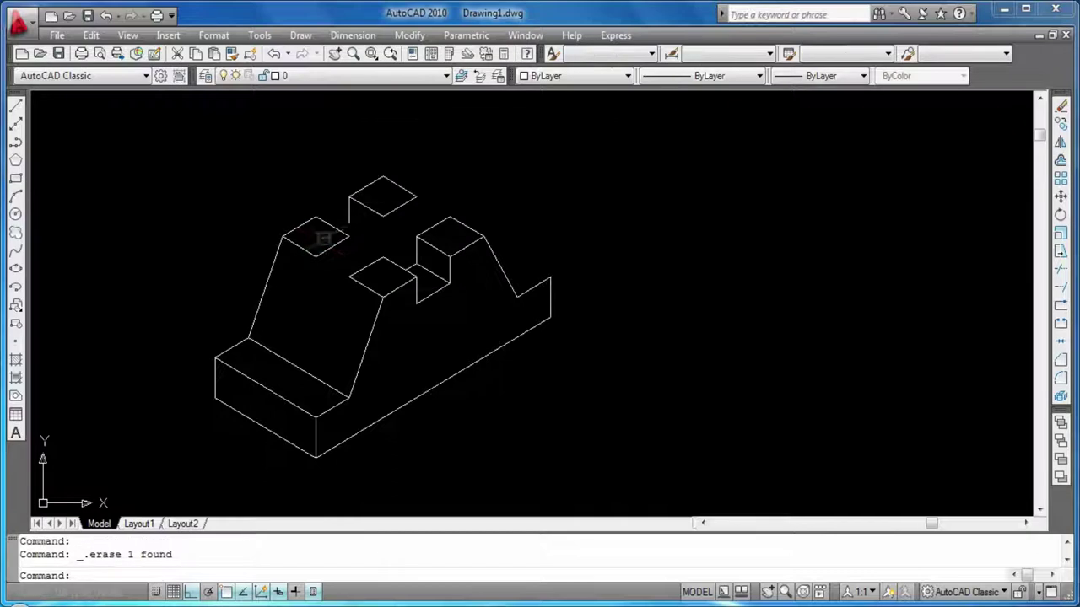
pyautogui.click(342, 227)
pyautogui.press('Escape')
pyautogui.click(350, 211)
pyautogui.press('Delete')
# From the upper diamond's left corner, draw a 10-unit vertical edge and a 5-unit edge.
pyautogui.write('l')
pyautogui.press('Return')
pyautogui.click(349, 197)
pyautogui.press('Escape')
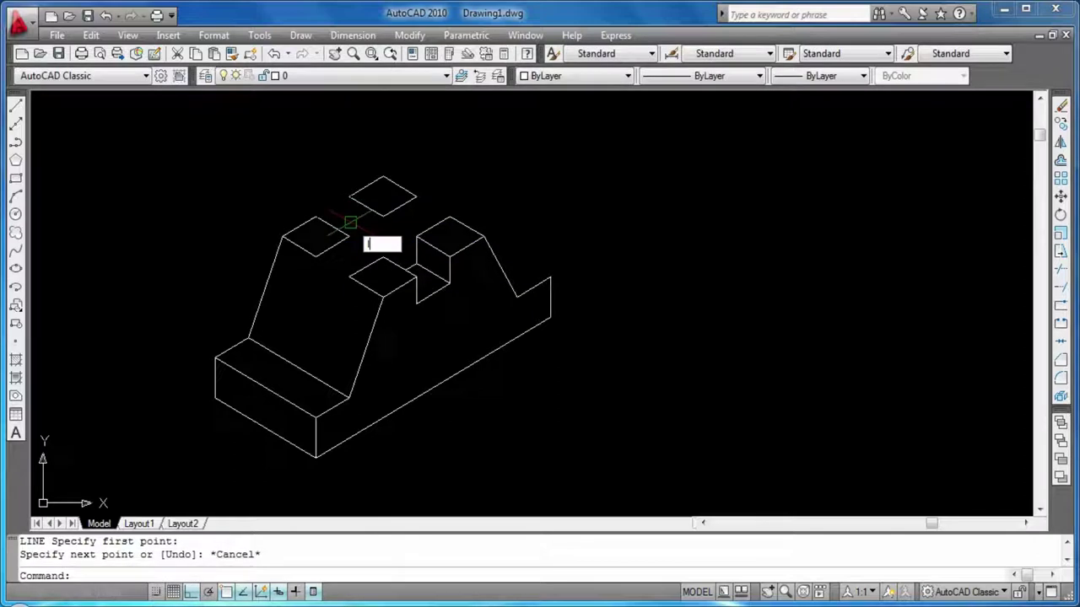
pyautogui.press('Return')
pyautogui.click(349, 196)
pyautogui.press('F5')
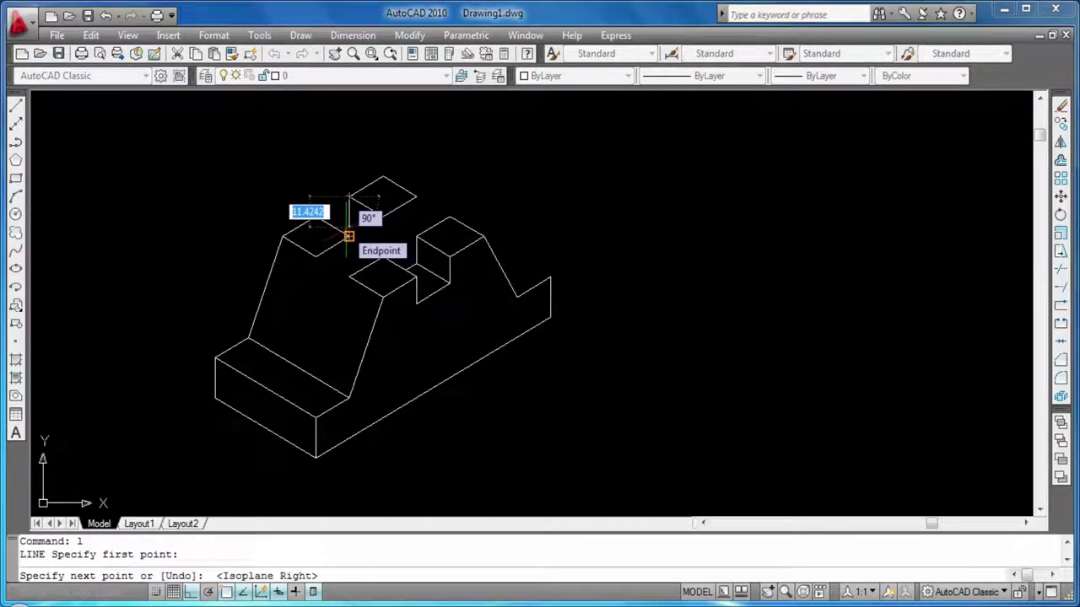
pyautogui.write('10')
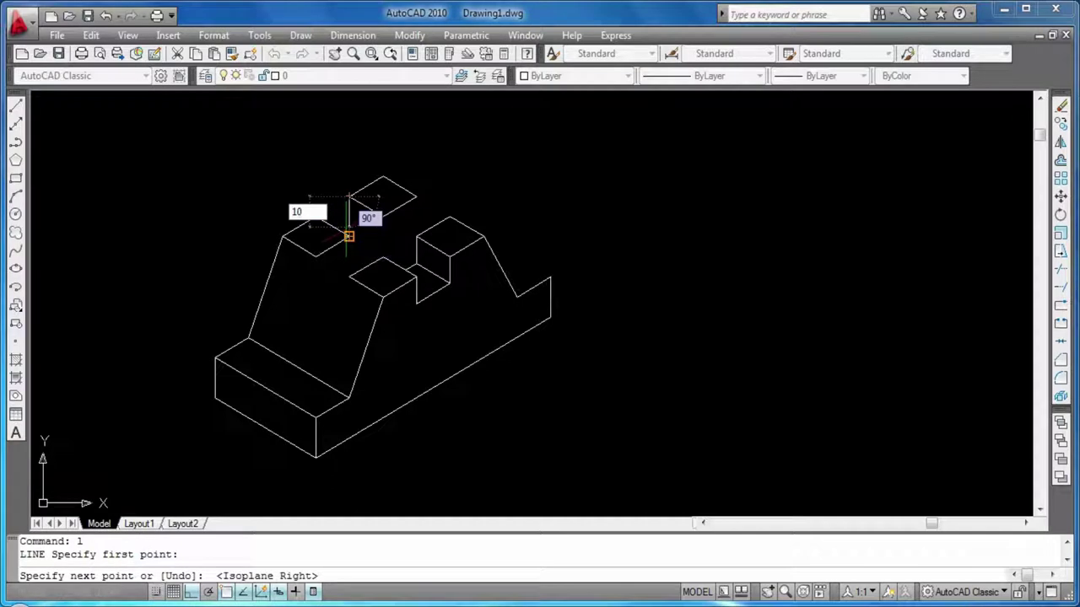
pyautogui.press('Return')
pyautogui.write('5')
pyautogui.press('Return')
pyautogui.press('Return')
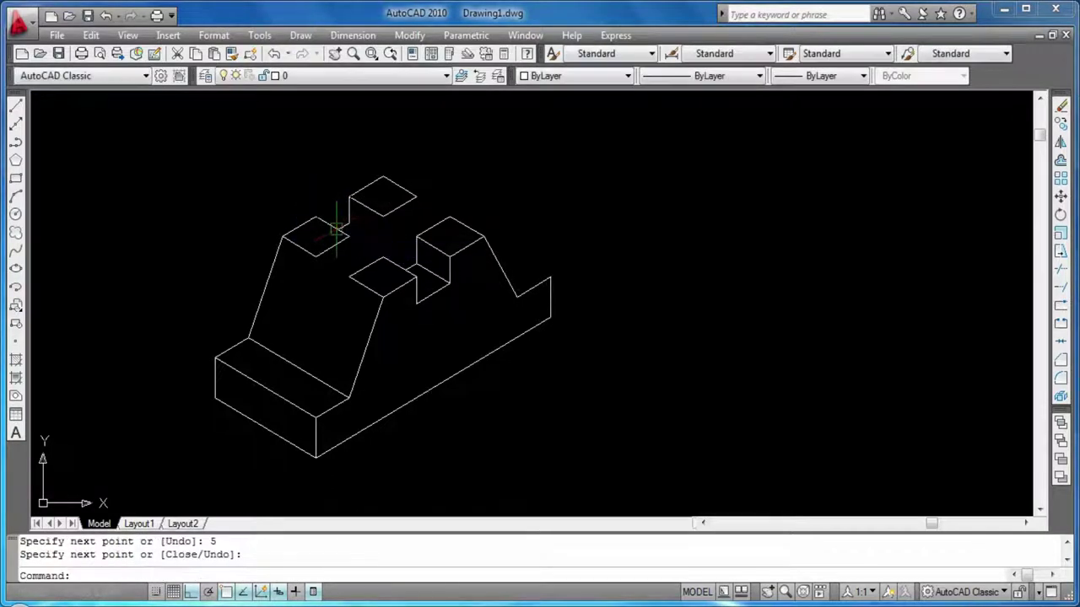
# Add a 15-unit vertical edge at the upper block's corner on the left isoplane.
pyautogui.press('Return')
pyautogui.click(349, 221)
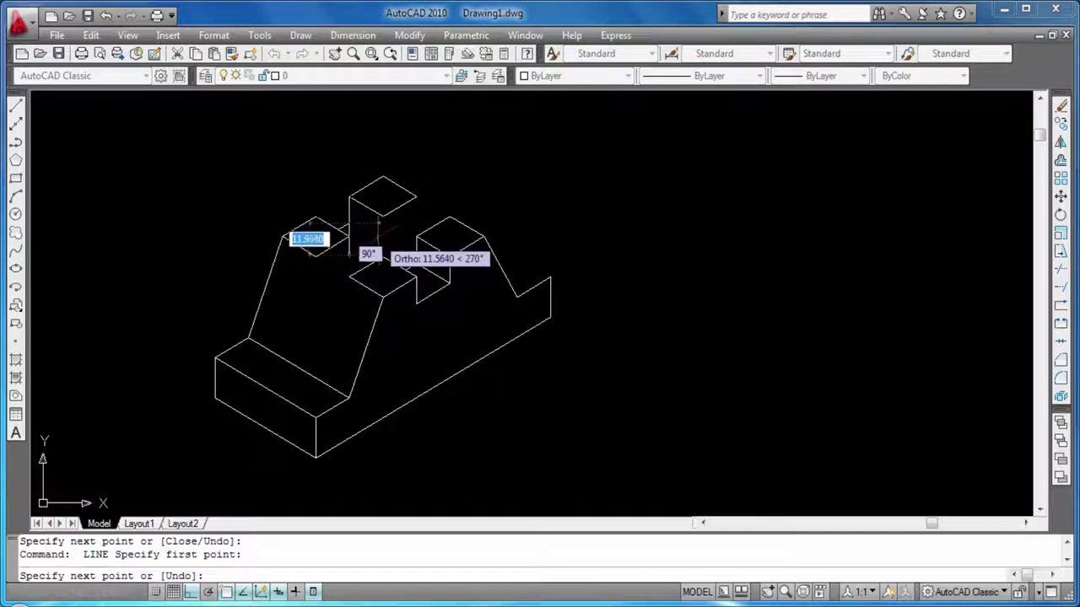
pyautogui.press('F5')
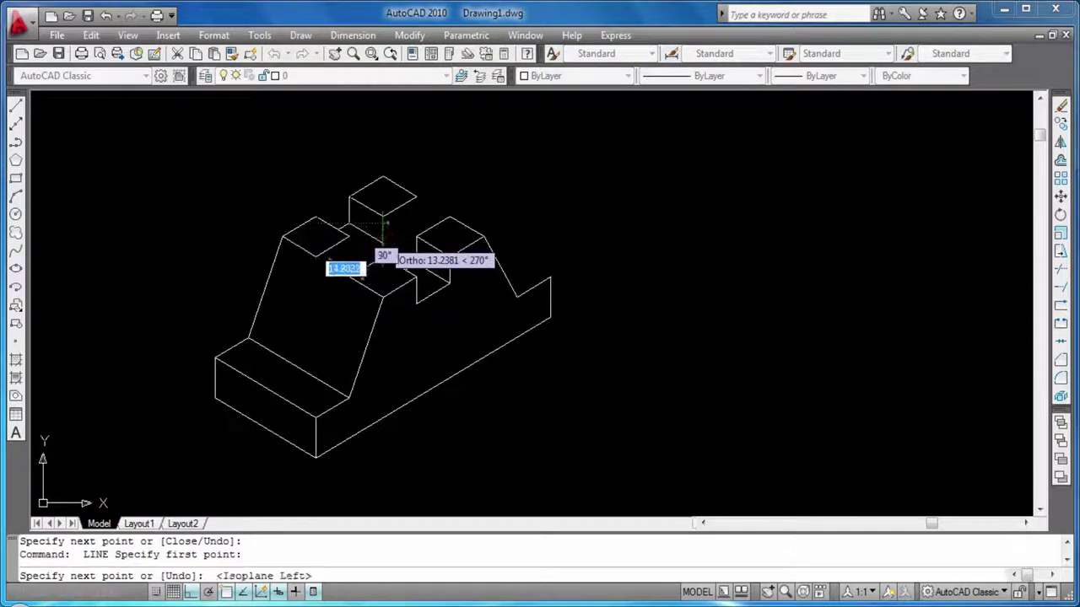
pyautogui.write('15')
pyautogui.press('Return')
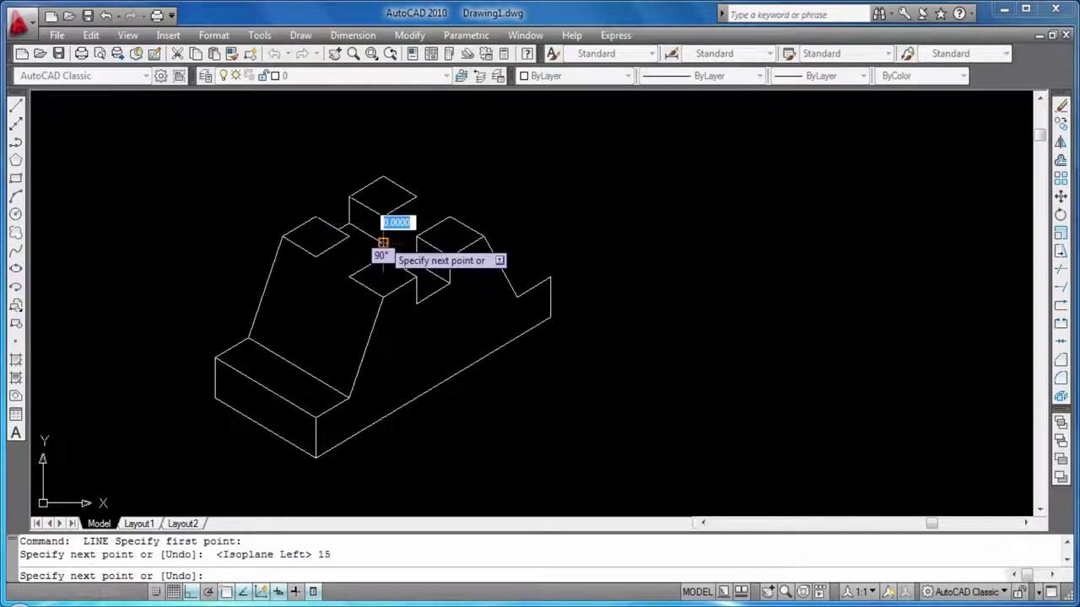
pyautogui.press('Return')
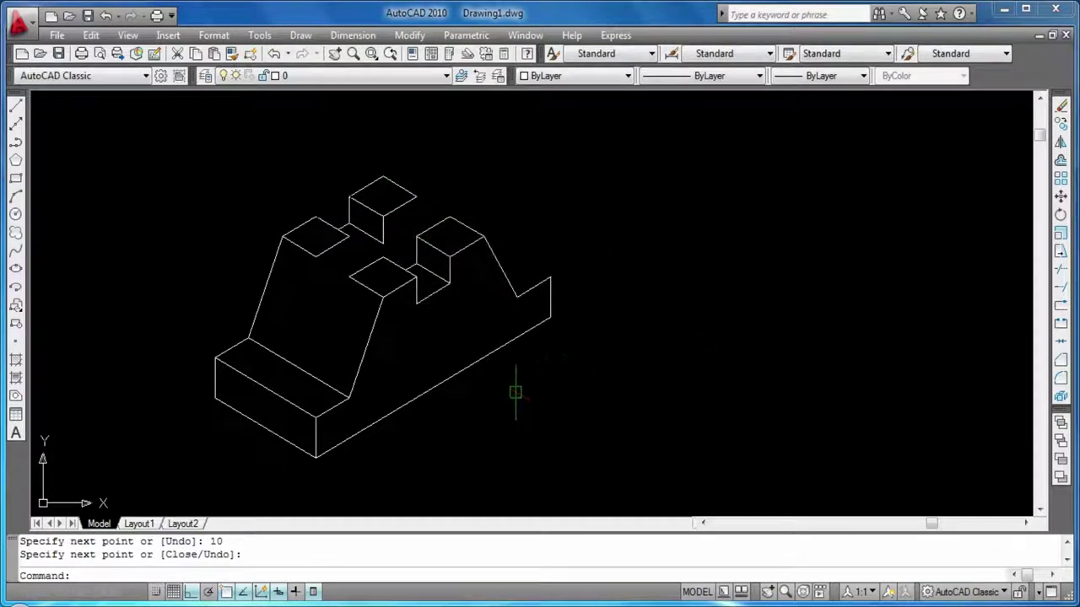
pyautogui.write('l')
pyautogui.press('Return')
pyautogui.click(349, 396)
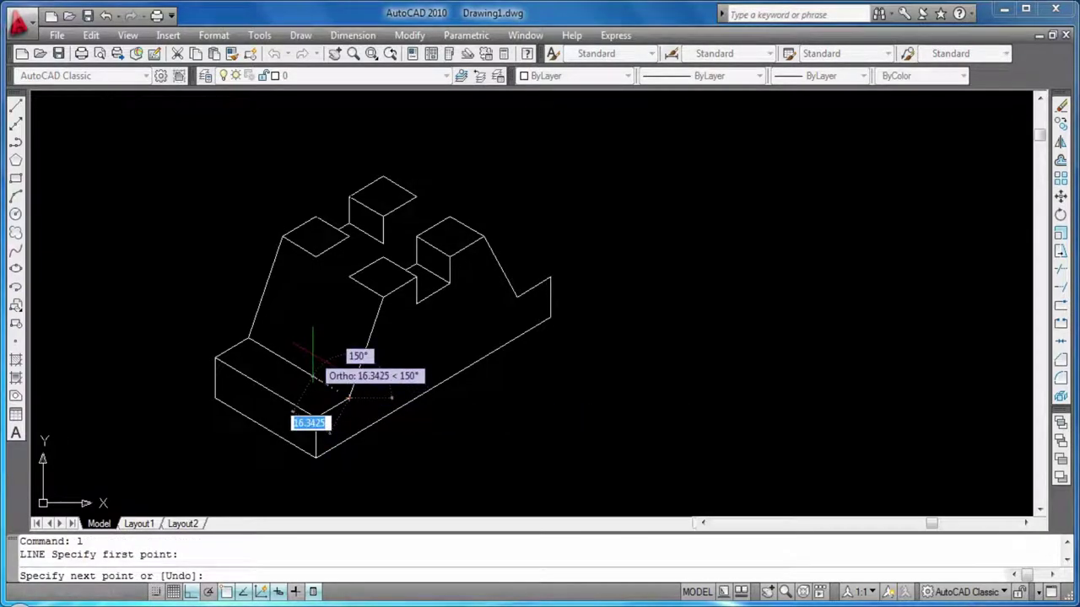
# Draw two 20-unit vertical edges up from the left step's corners.
pyautogui.write('20')
pyautogui.press('Return')
pyautogui.press('Return')
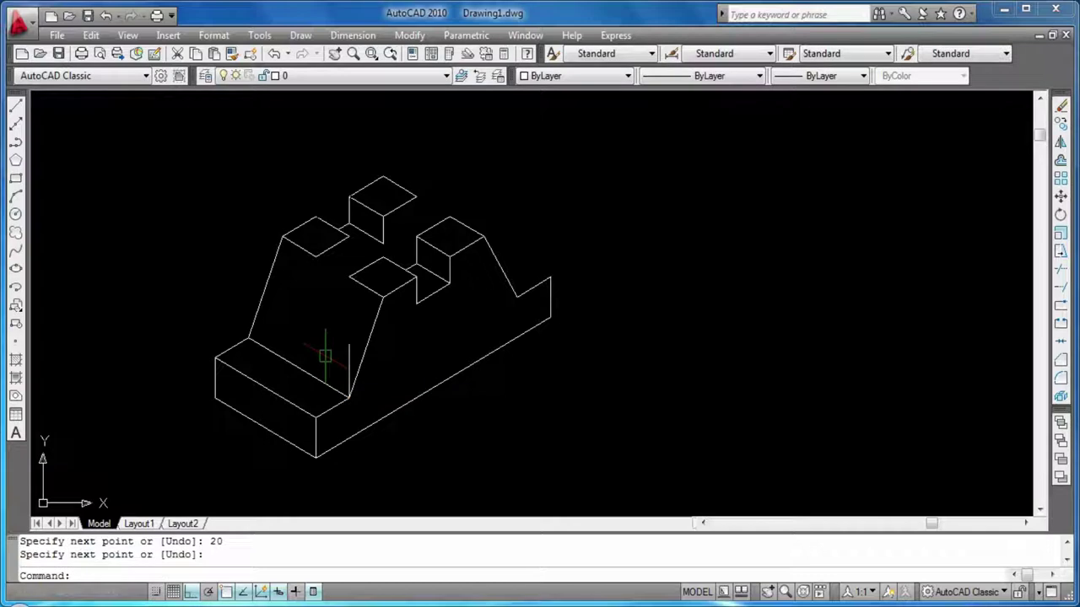
pyautogui.press('Return')
pyautogui.click(250, 338)
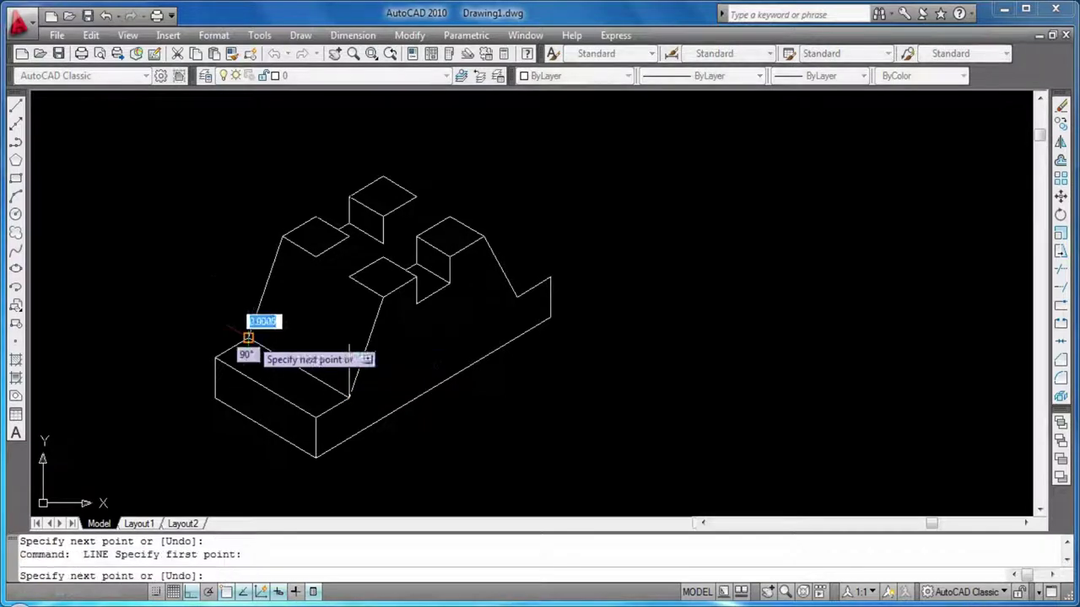
pyautogui.write('20')
pyautogui.press('Return')
pyautogui.press('Return')
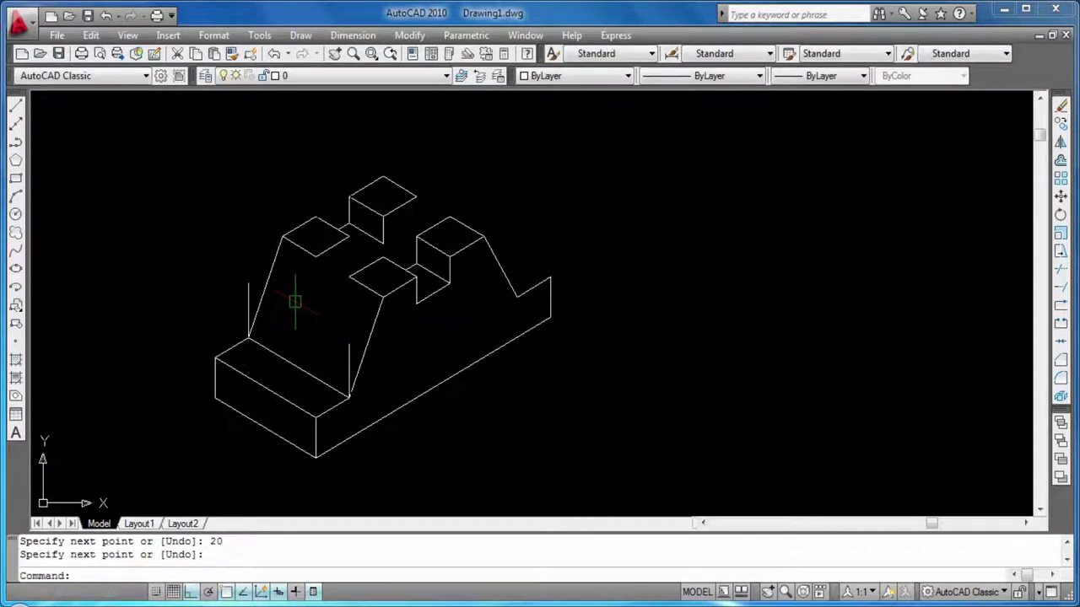
# Join the tops of the two 20-unit verticals with a connecting edge.
pyautogui.press('Return')
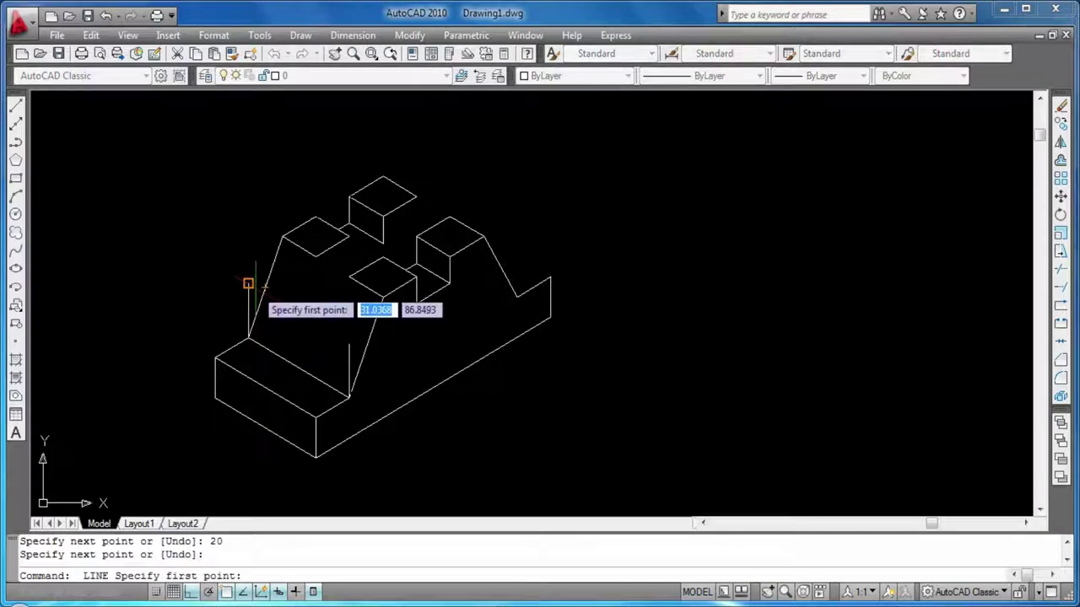
pyautogui.click(248, 284)
pyautogui.click(348, 344)
pyautogui.press('Return')
pyautogui.press('Return')
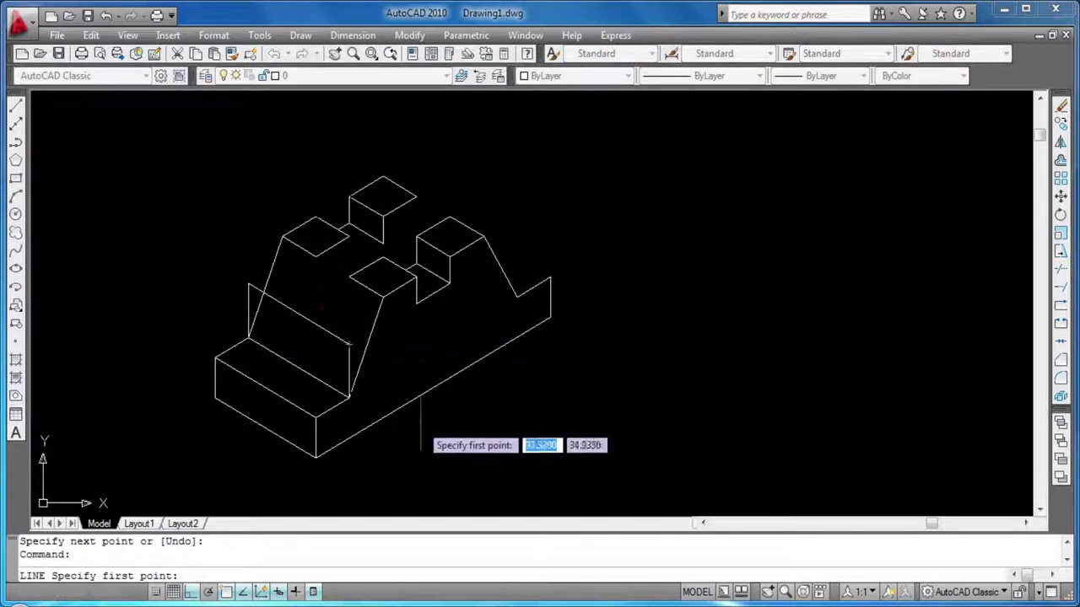
pyautogui.click(348, 344)
pyautogui.press('Escape')
pyautogui.press('Escape')
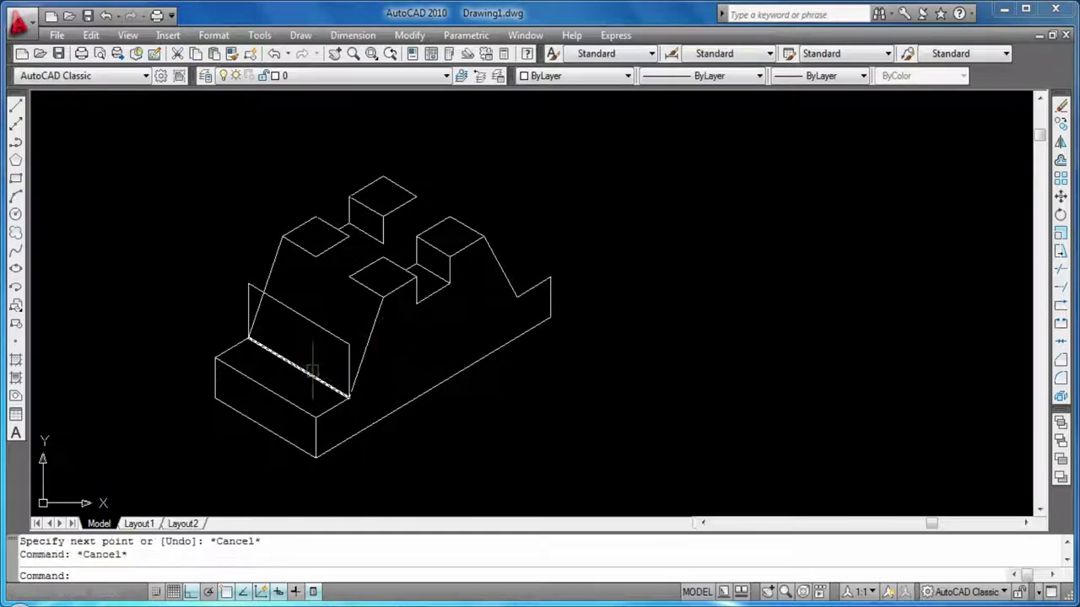
# Draw two 15-unit edges from the lower corner and the left box corner.
pyautogui.write('l')
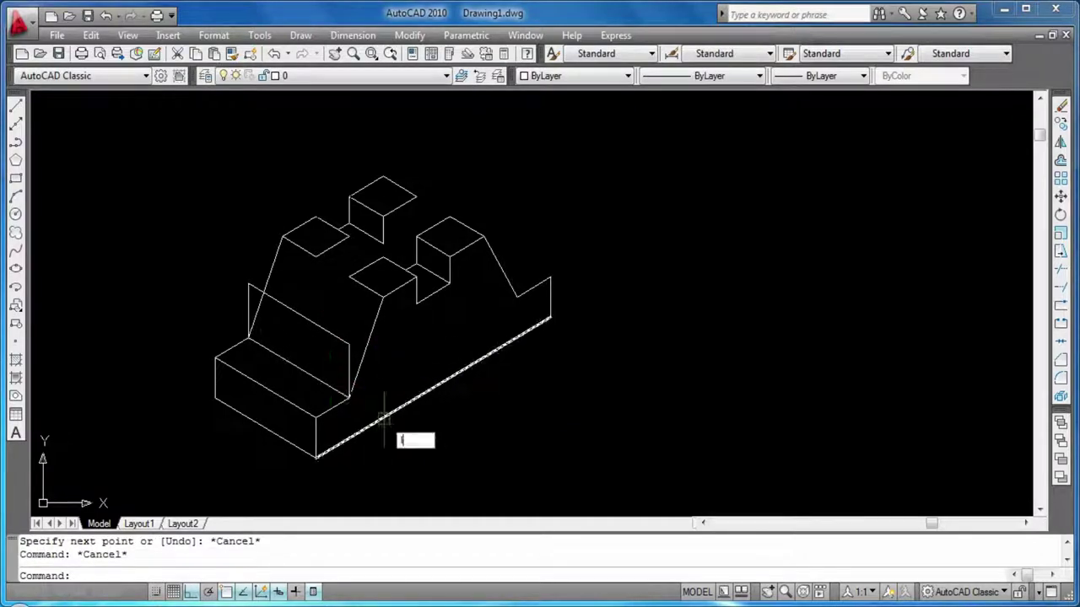
pyautogui.press('Return')
pyautogui.click(348, 395)
pyautogui.write('15')
pyautogui.press('Return')
pyautogui.press('Return')
pyautogui.press('Return')
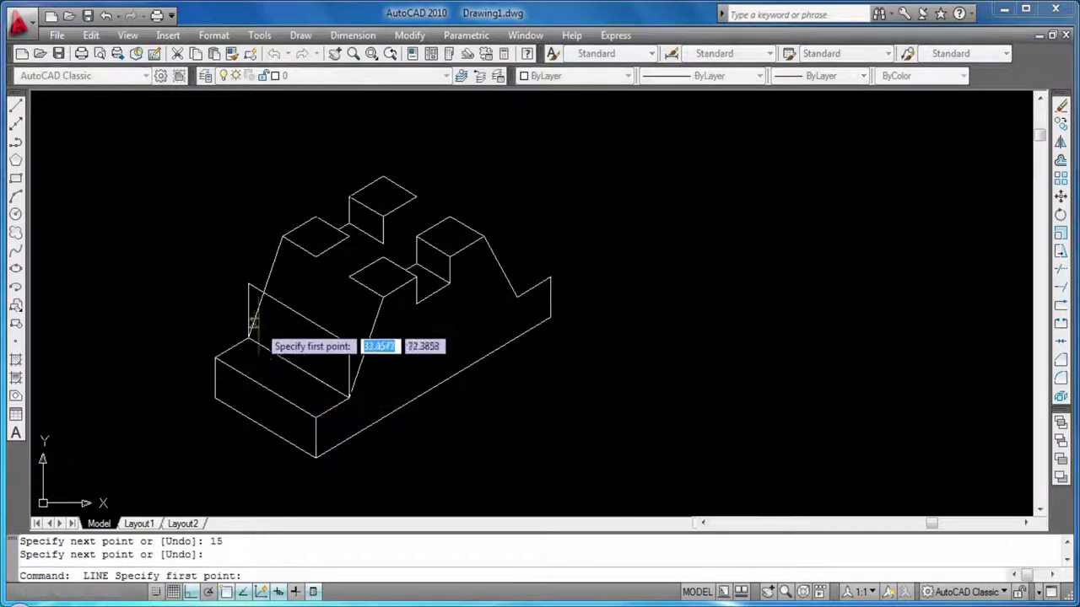
pyautogui.click(248, 338)
pyautogui.write('15')
pyautogui.press('Return')
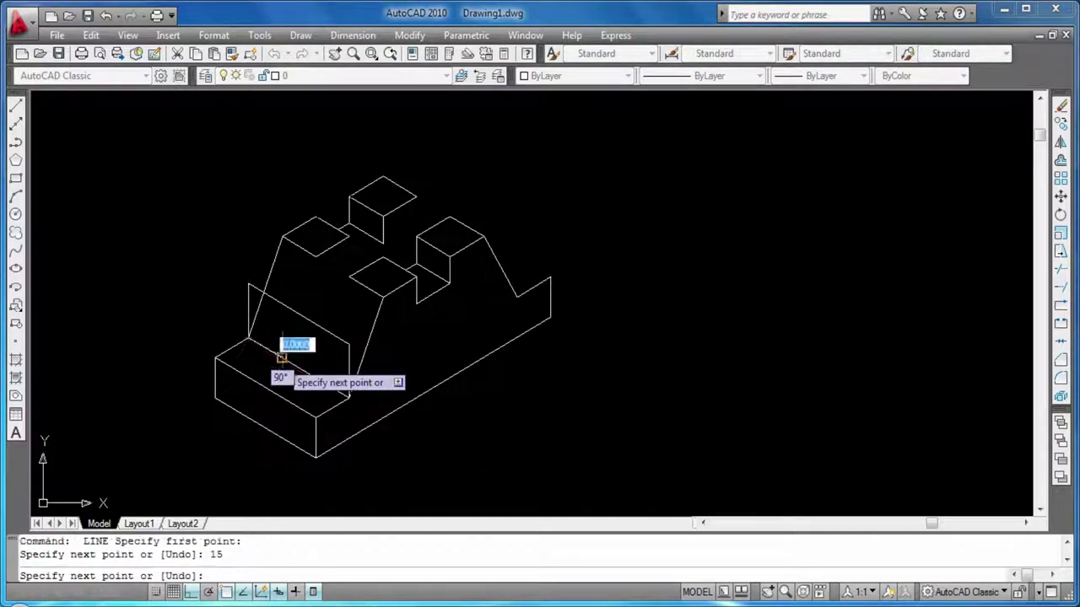
pyautogui.press('Return')
pyautogui.scroll(3, 289, 361)
pyautogui.scroll(-2, 345, 422)
pyautogui.press('Return')
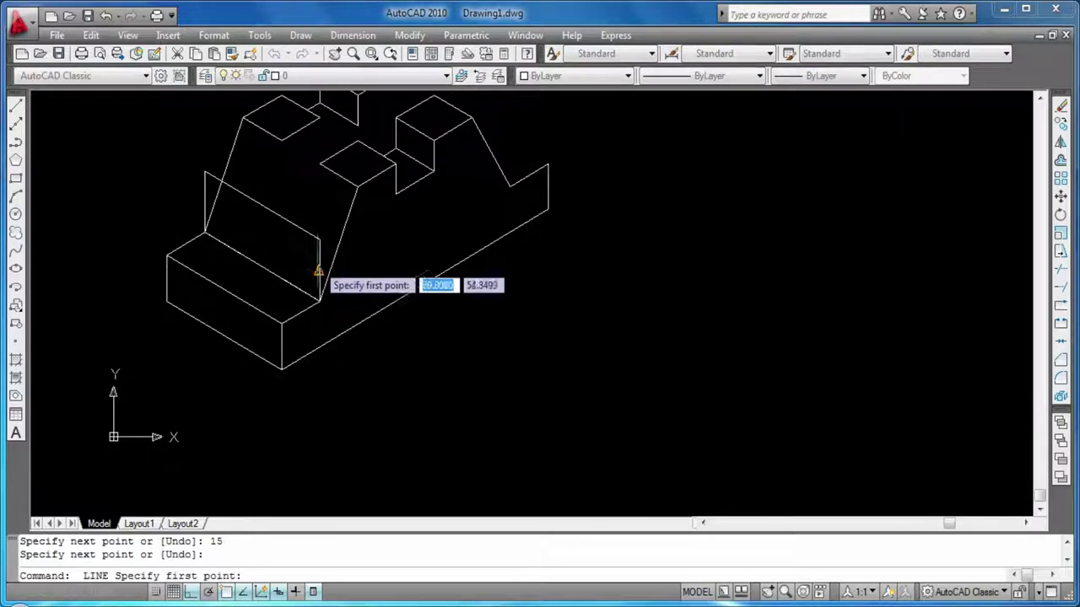
# Sketch lines from the upright's top corner, then undo the misplaced segment.
pyautogui.click(319, 164)
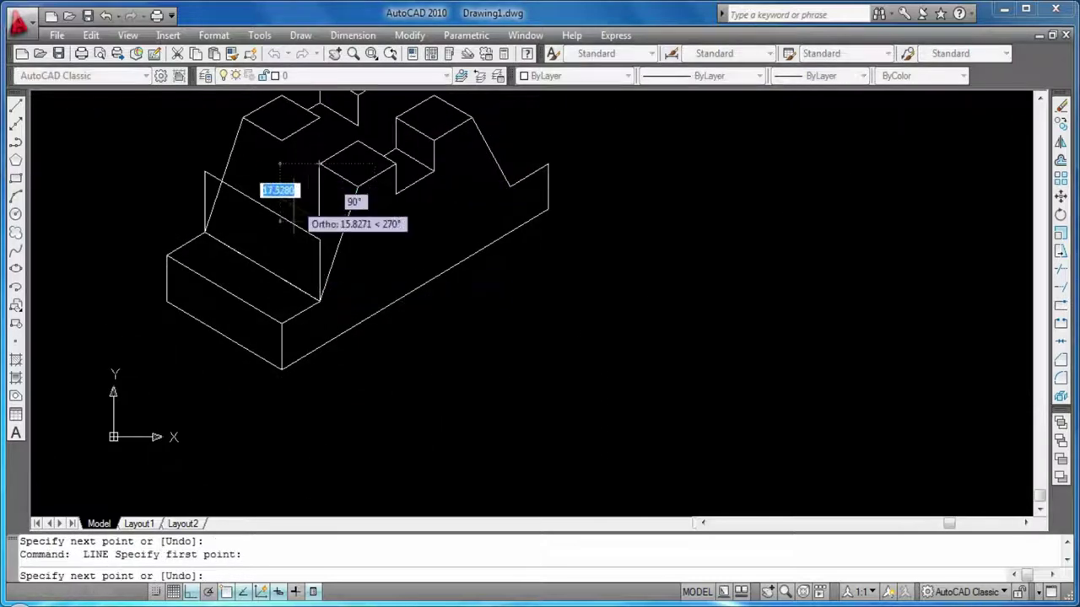
pyautogui.click(282, 277)
pyautogui.press('Return')
pyautogui.press('Return')
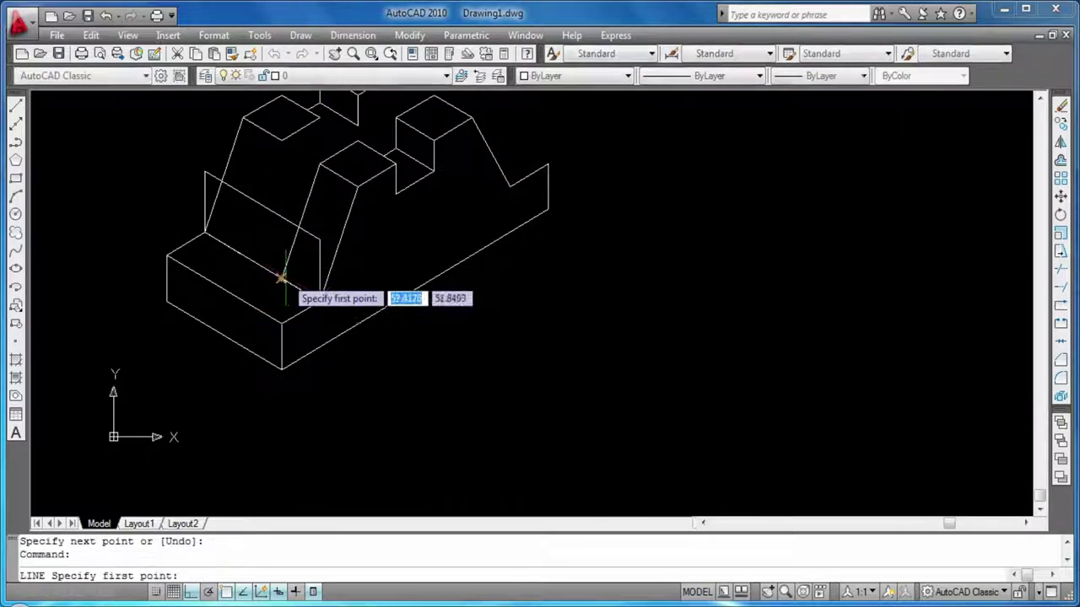
pyautogui.press('Return')
pyautogui.click(281, 141)
pyautogui.press('Escape')
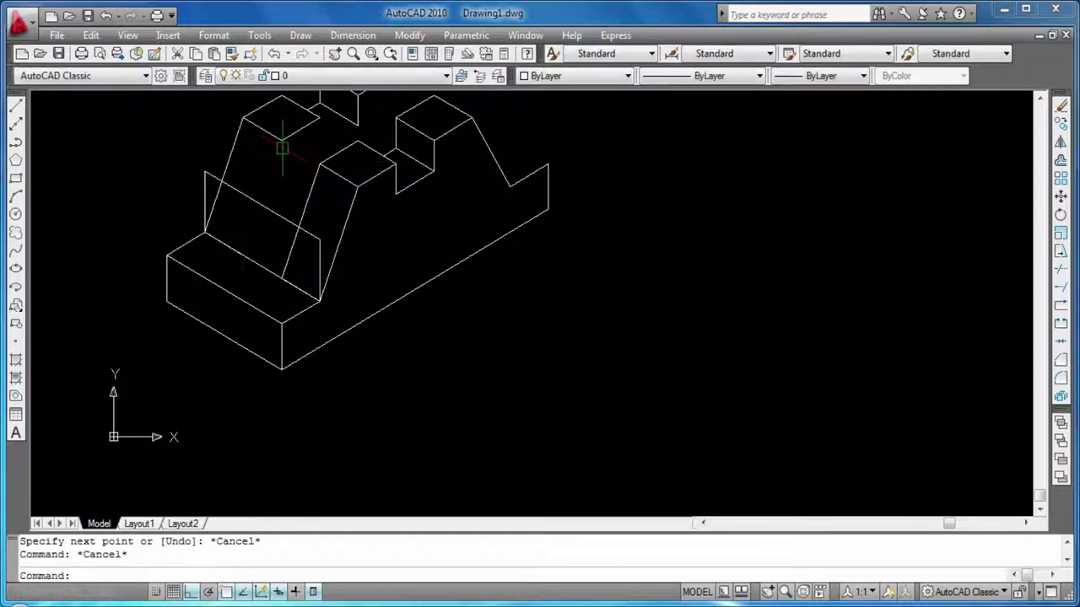
pyautogui.press('Return')
pyautogui.click(280, 139)
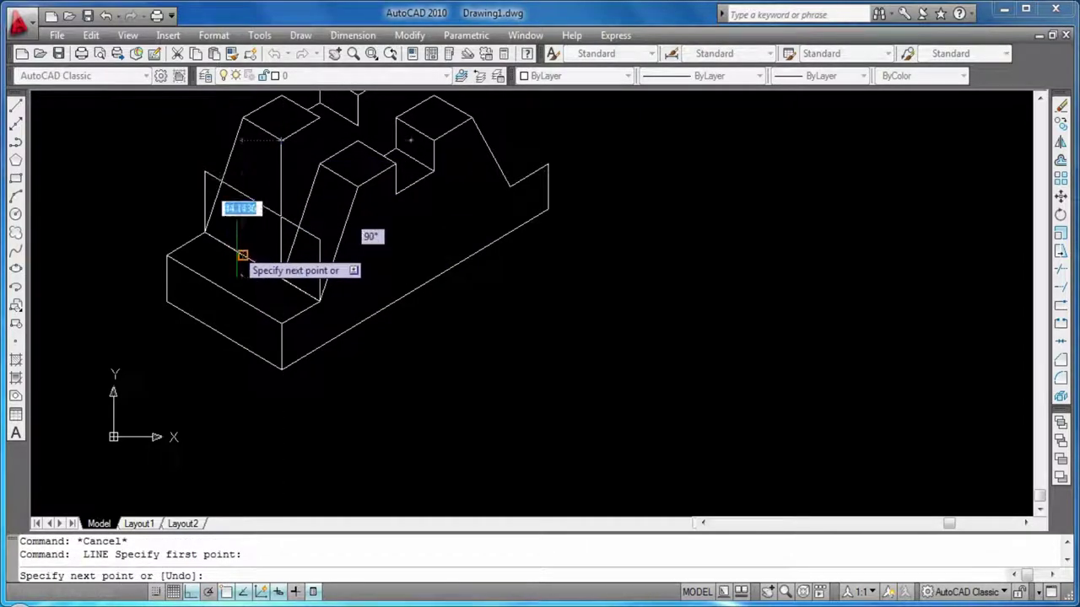
pyautogui.click(233, 249)
pyautogui.press('Escape')
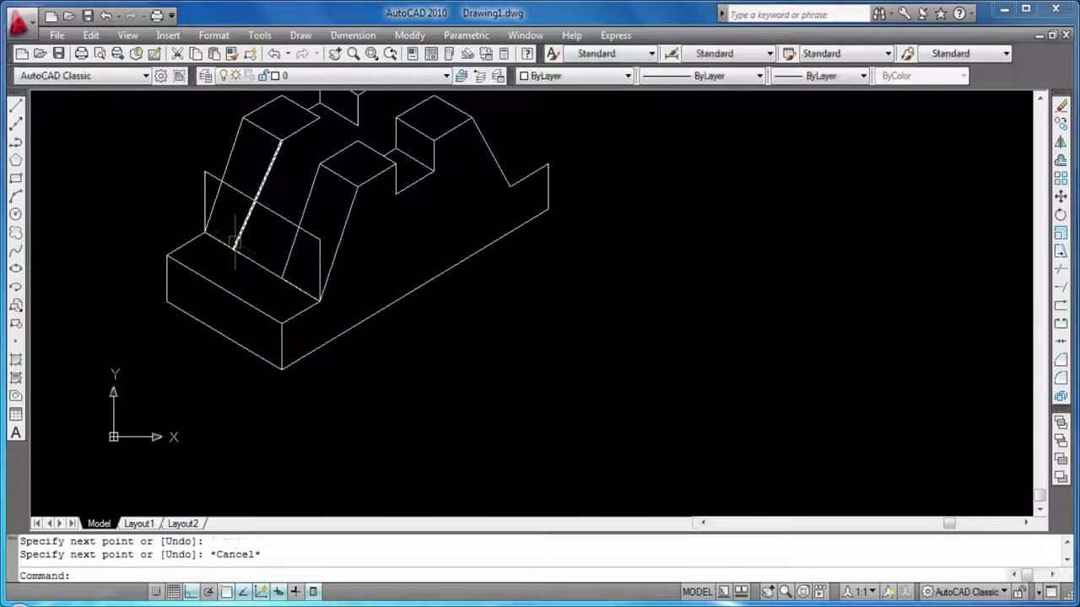
pyautogui.hotkey('ctrl', 'z')
pyautogui.rightClick(241, 258)
# Draw the slanted guide line from the upright's top vertex down its front face.
pyautogui.write('l')
pyautogui.press('Return')
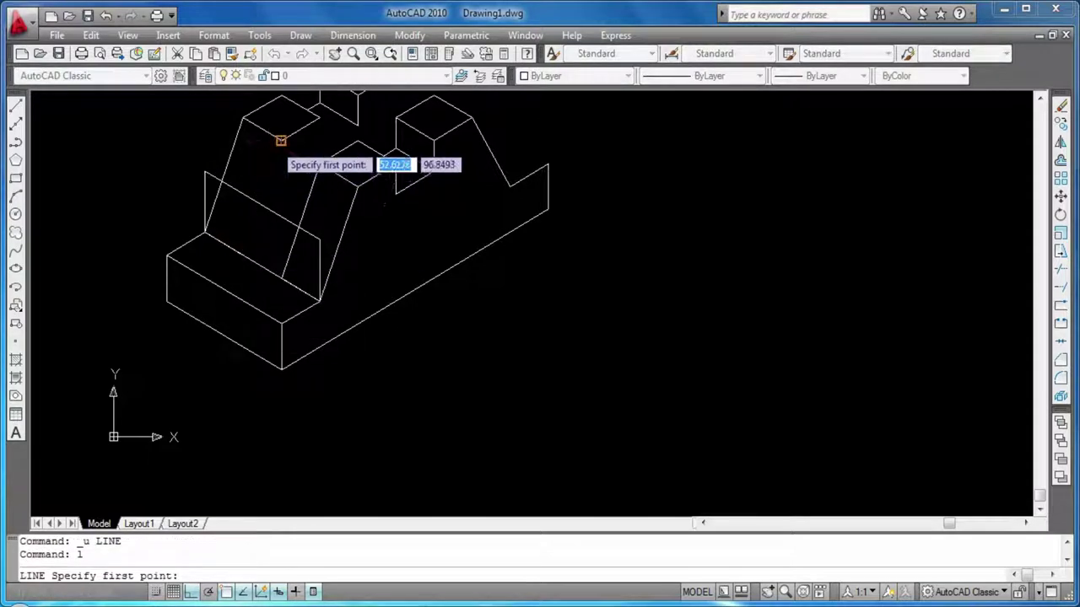
pyautogui.click(281, 141)
pyautogui.click(233, 249)
pyautogui.press('Return')
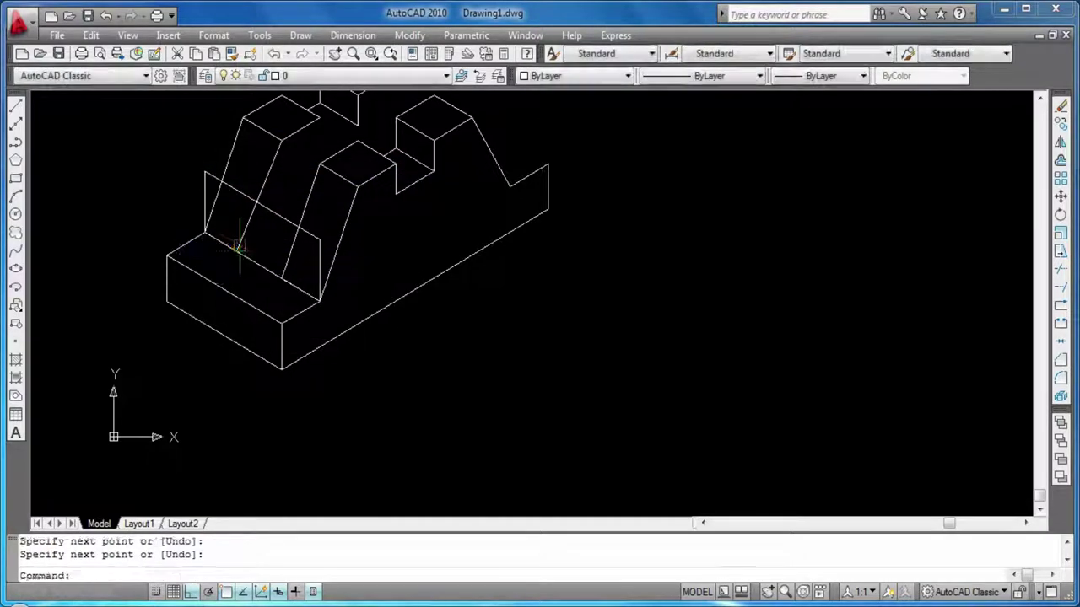
pyautogui.press('Escape')
pyautogui.press('Escape')
pyautogui.press('Return')
pyautogui.press('Return')
pyautogui.click(311, 265)
pyautogui.press('Escape')
pyautogui.press('Escape')
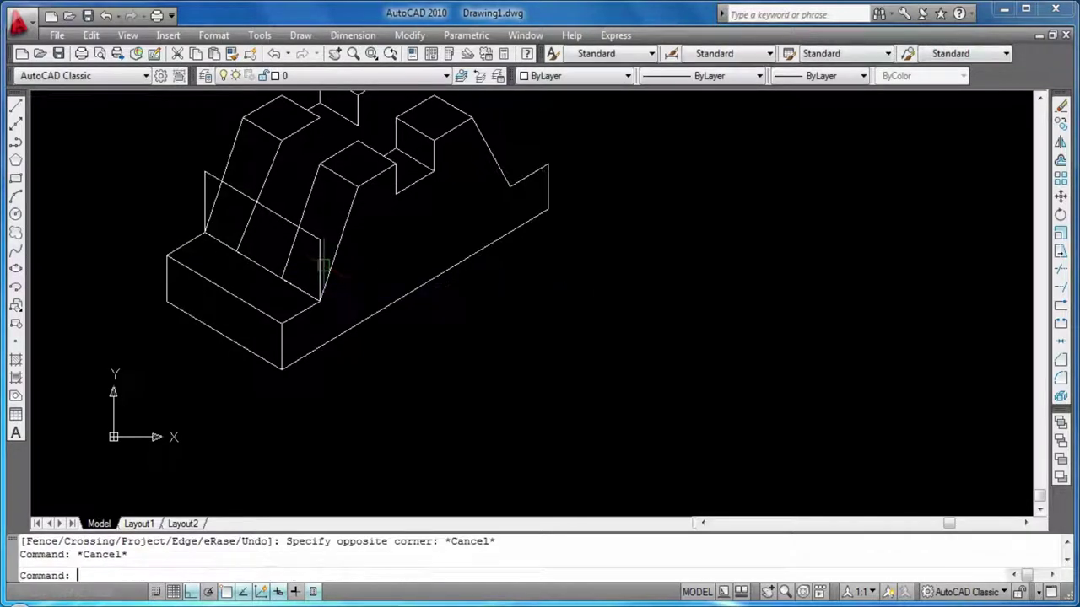
# Erase the two stray short vertical lines on the left upright.
pyautogui.click(319, 270)
pyautogui.press('Delete')
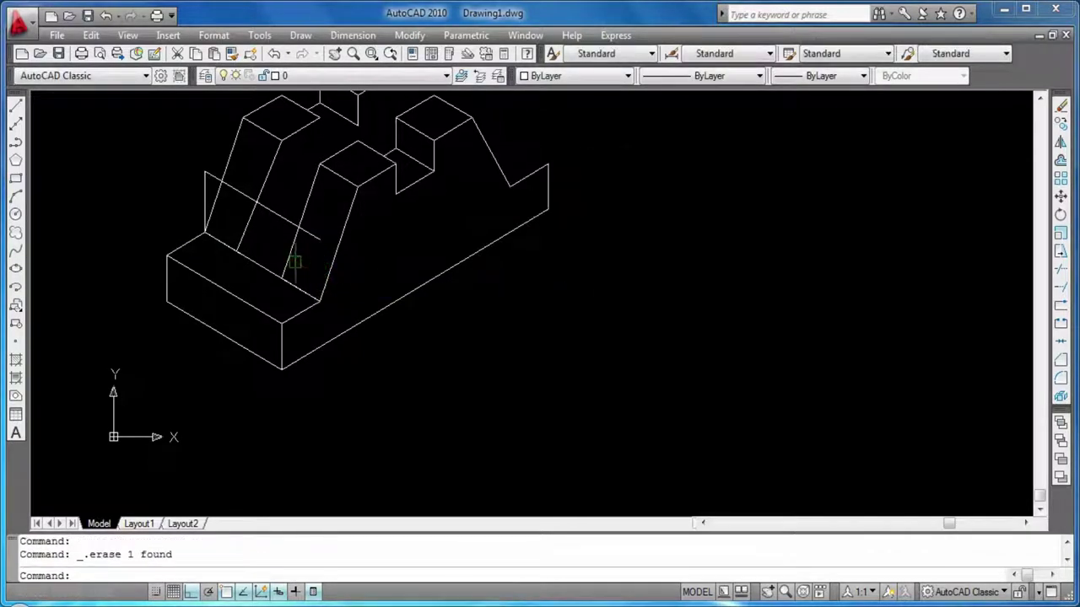
pyautogui.click(203, 202)
pyautogui.press('Delete')
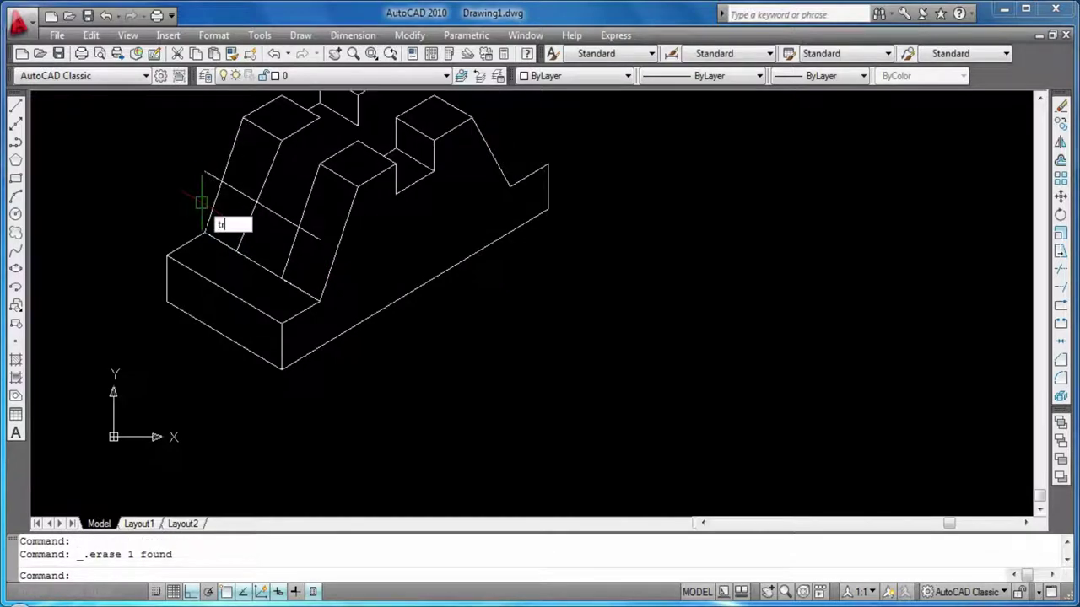
# Trim the protruding diagonal ends and lower inner edges to leave the U-shaped slot.
pyautogui.press('Return')
pyautogui.press('Return')
pyautogui.click(209, 175)
pyautogui.click(308, 234)
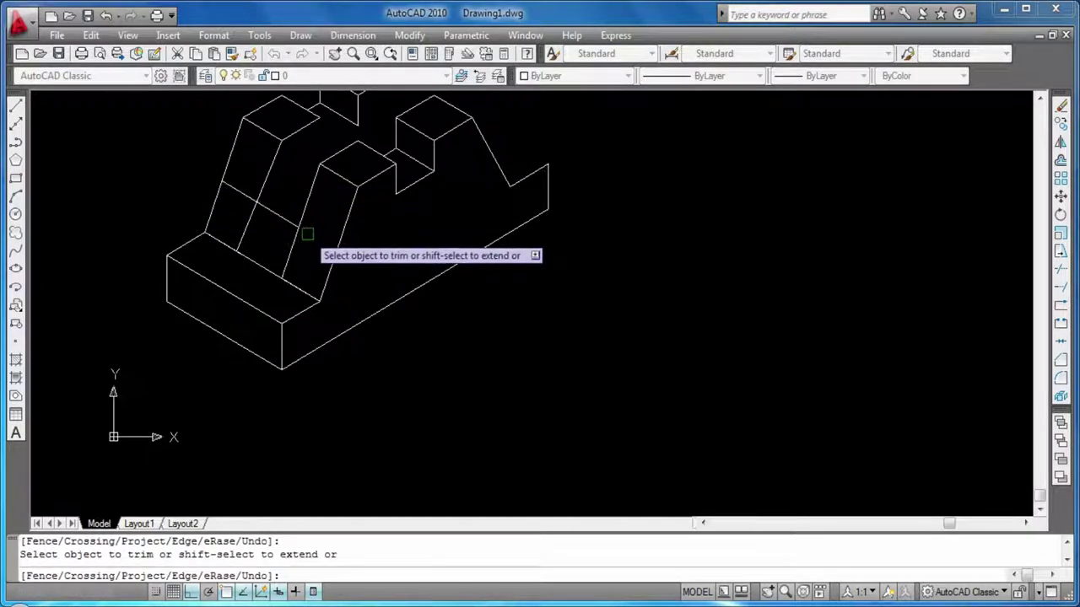
pyautogui.click(293, 245)
pyautogui.click(291, 244)
pyautogui.click(289, 240)
pyautogui.click(244, 230)
pyautogui.click(237, 193)
pyautogui.press('Escape')
pyautogui.moveTo(632, 349); pyautogui.dragTo(616, 432, button='middle')
pyautogui.press('Escape')
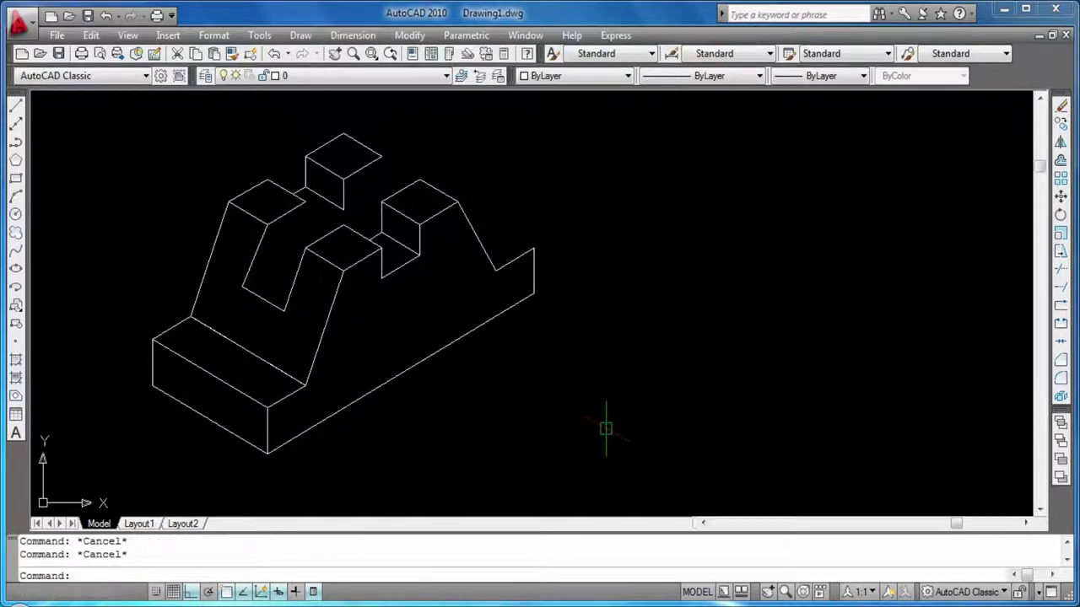
# Draw a 10-unit edge from the right cube's corner on Isoplane Top.
pyautogui.write('l')
pyautogui.press('Return')
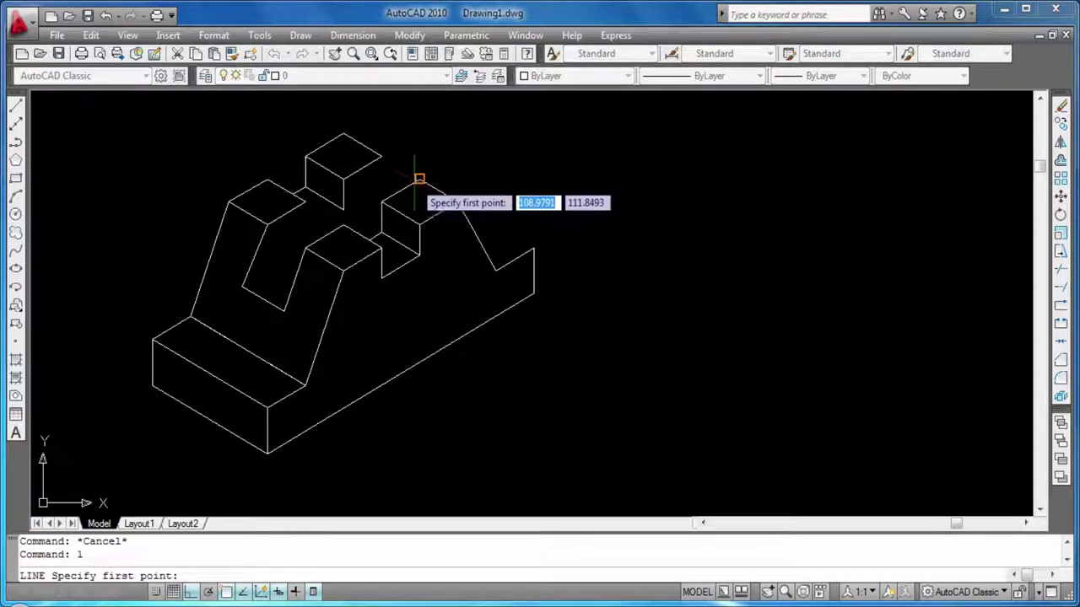
pyautogui.click(381, 156)
pyautogui.press('Return')
pyautogui.press('Return')
pyautogui.press('Escape')
pyautogui.press('Escape')
pyautogui.write('l')
pyautogui.press('Return')
pyautogui.click(454, 201)
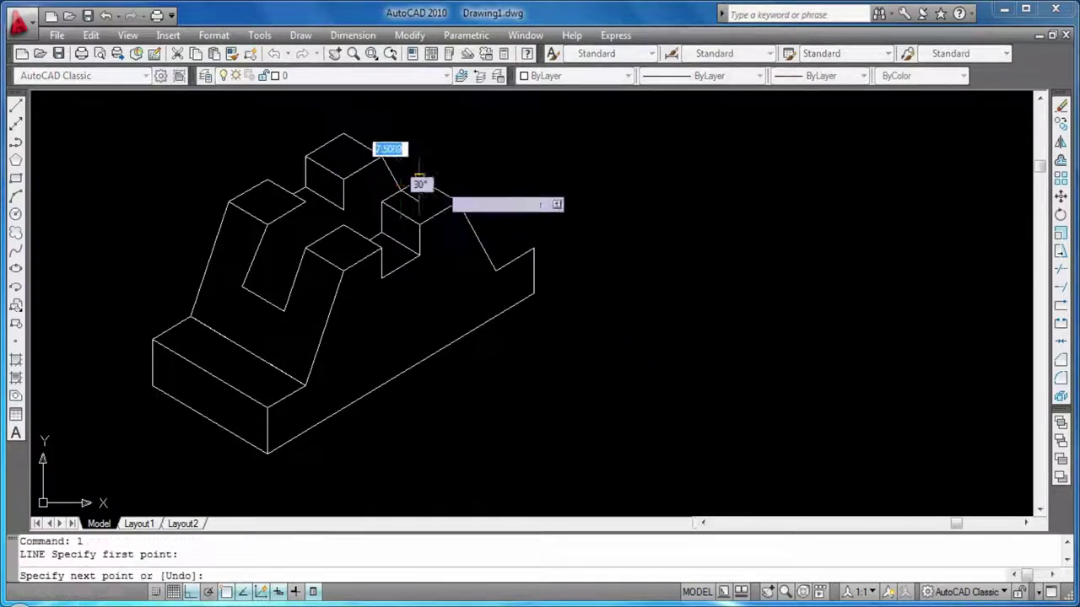
pyautogui.press('F5')
pyautogui.write('10')
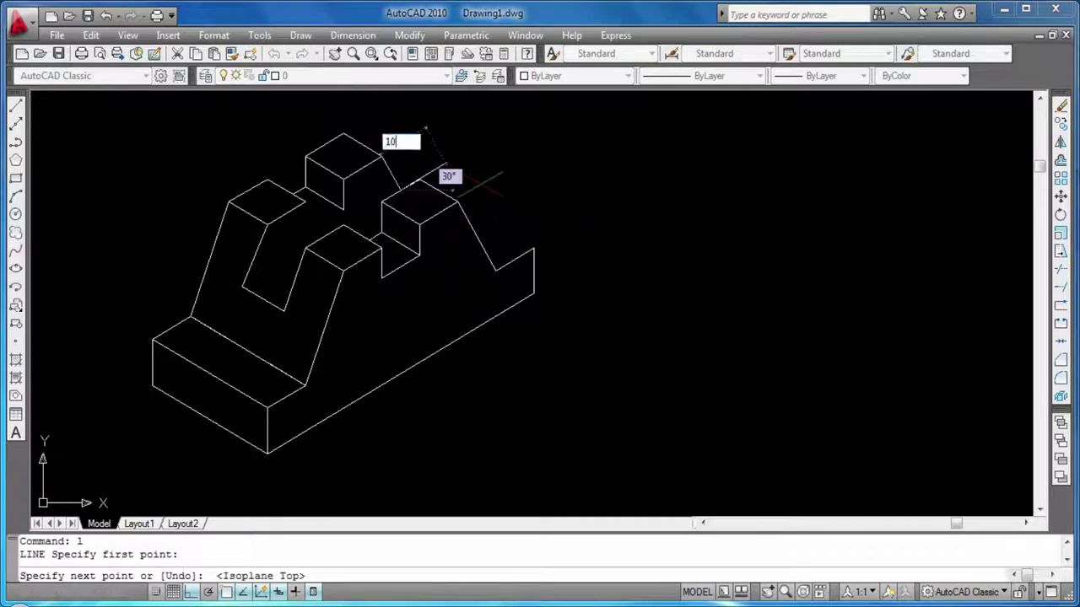
pyautogui.press('Return')
pyautogui.press('Return')
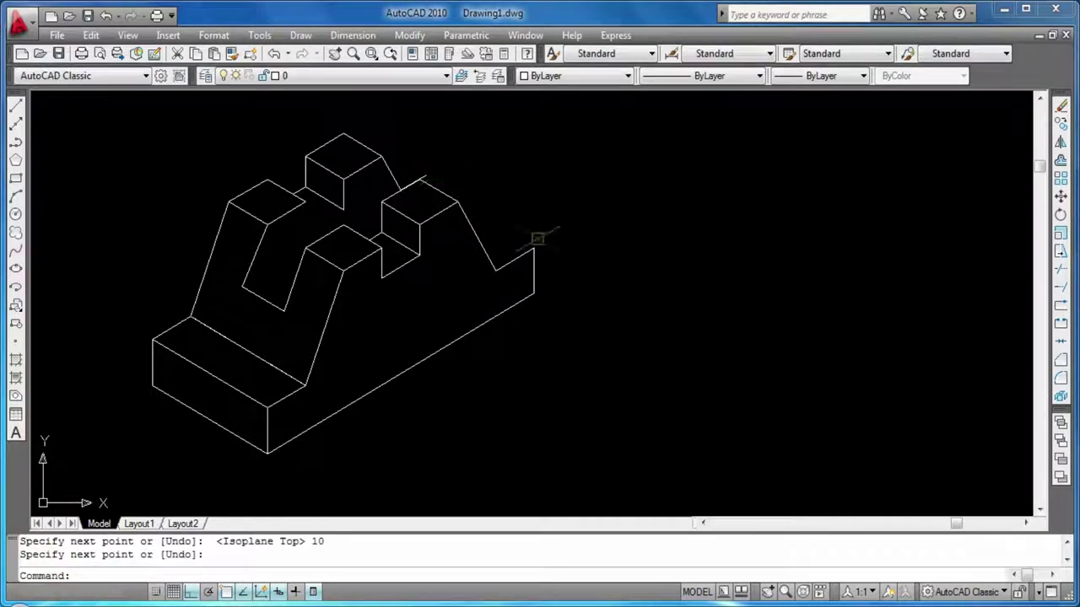
# Draw a line from the sloped block's far corner to the 10-unit edge's end.
pyautogui.write('l')
pyautogui.press('Return')
pyautogui.click(534, 249)
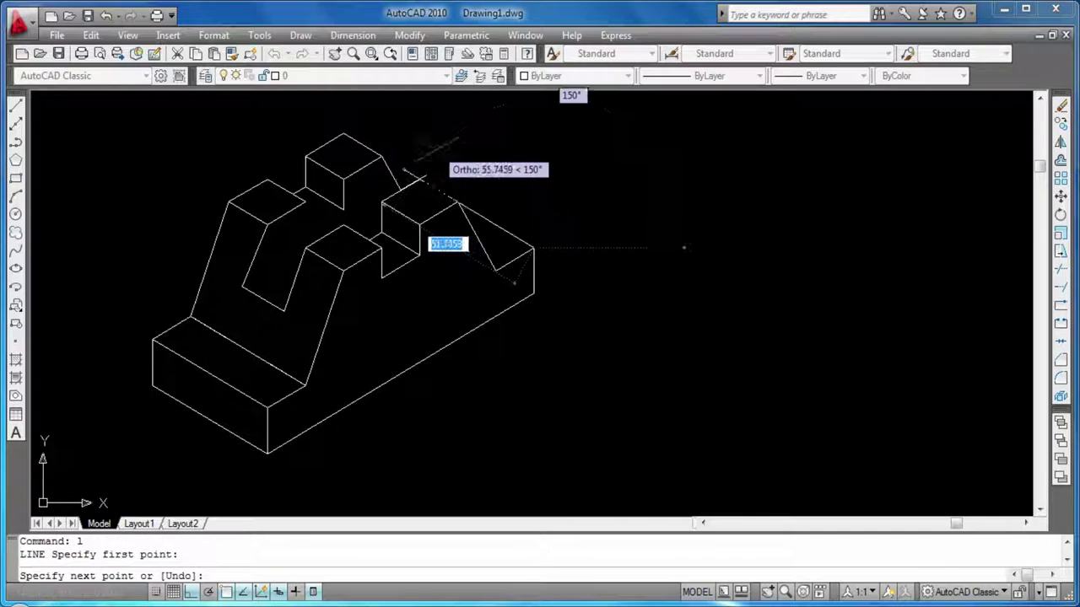
pyautogui.click(427, 175)
pyautogui.press('Return')
pyautogui.press('Return')
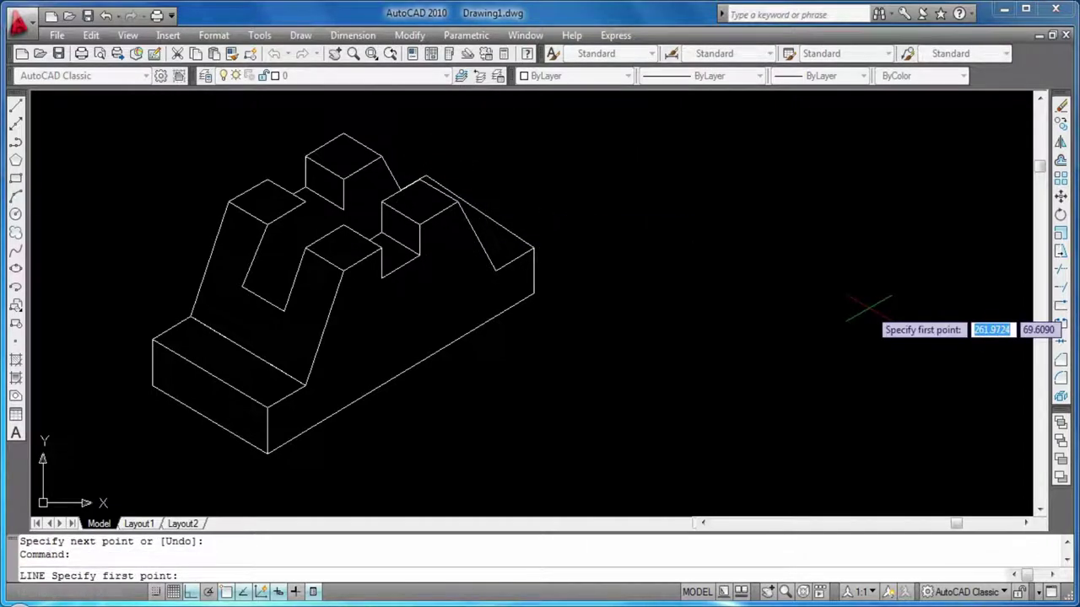
# Save the drawing to My Documents as a .dwg under a new file name.
pyautogui.press('Escape')
pyautogui.hotkey('ctrl', 's')
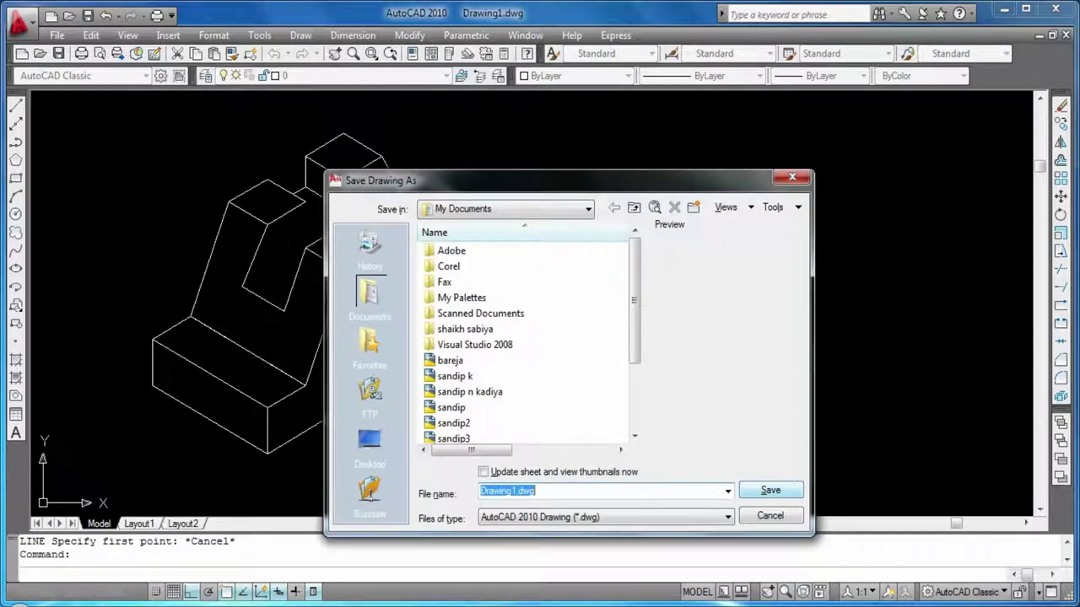
pyautogui.write('sandip')
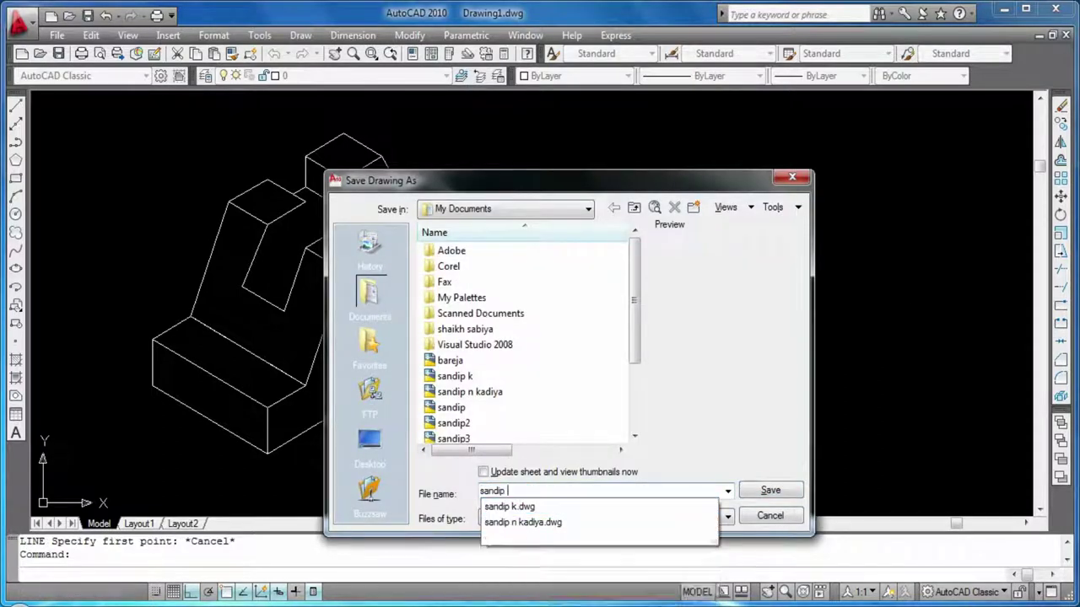
pyautogui.write(' nk')
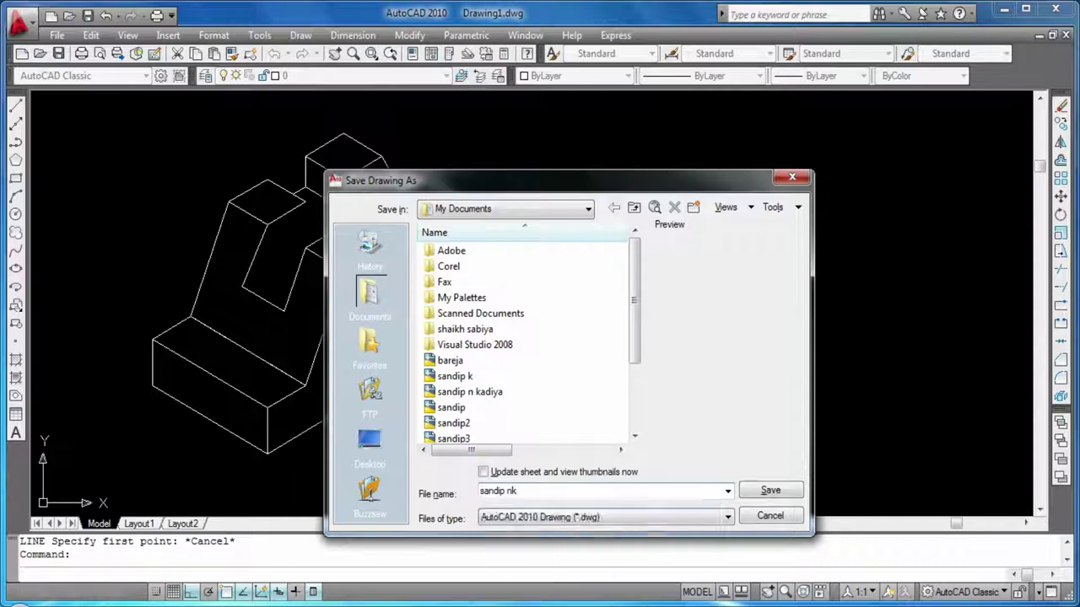
pyautogui.press('BackSpace')
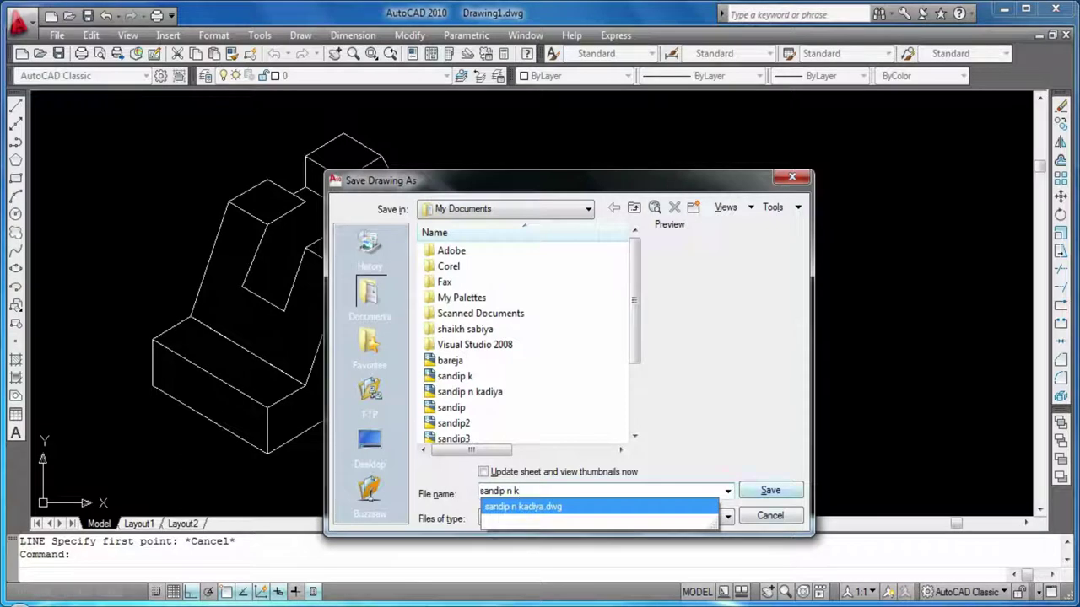
pyautogui.press('Return')
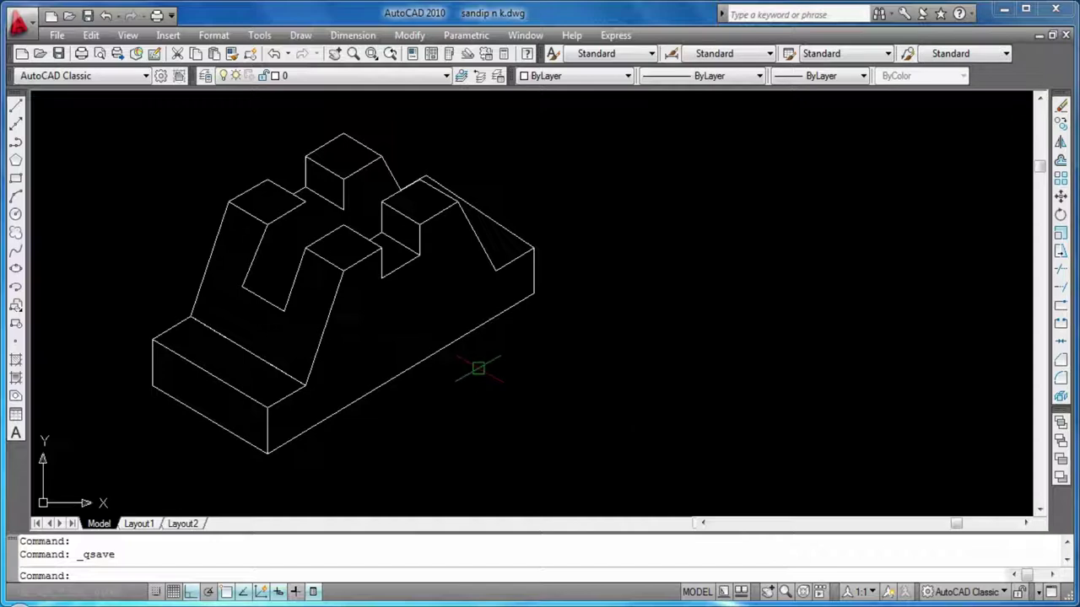
pyautogui.write('l')
pyautogui.press('Return')
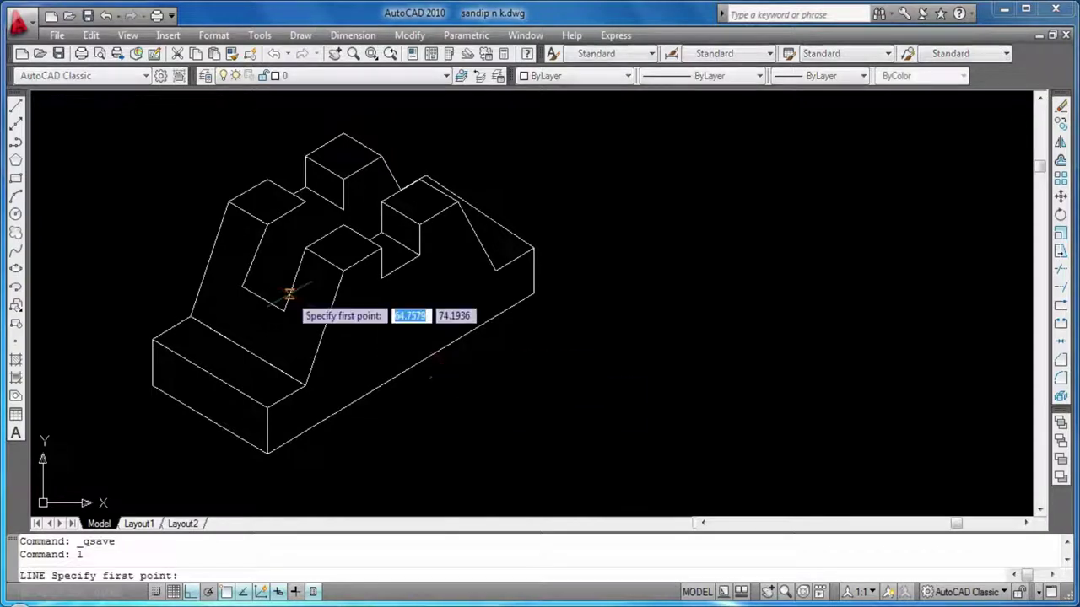
pyautogui.click(242, 286)
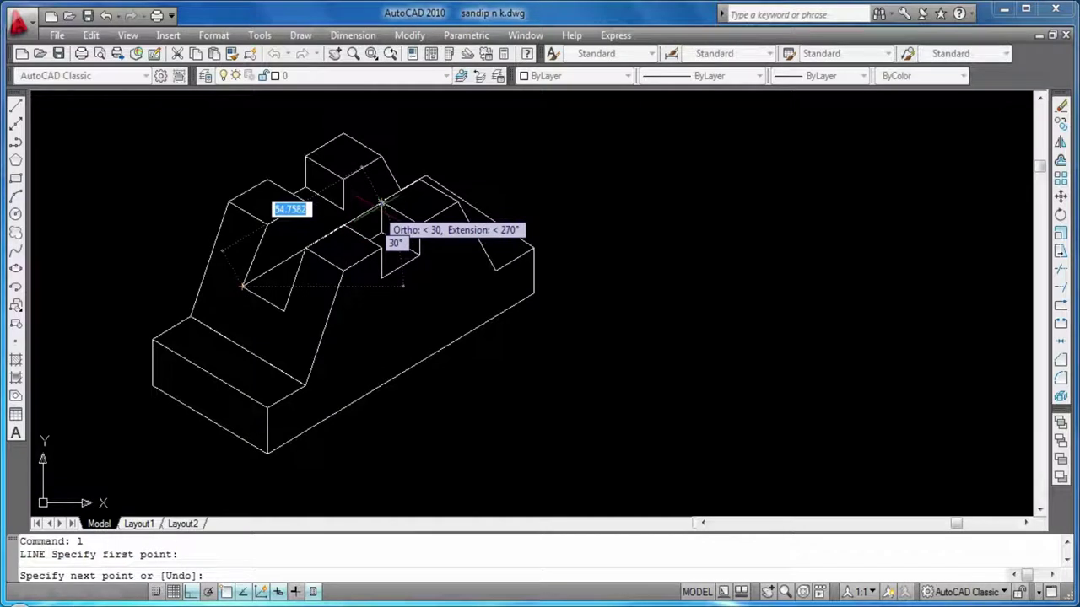
pyautogui.press('Escape')
pyautogui.press('Escape')
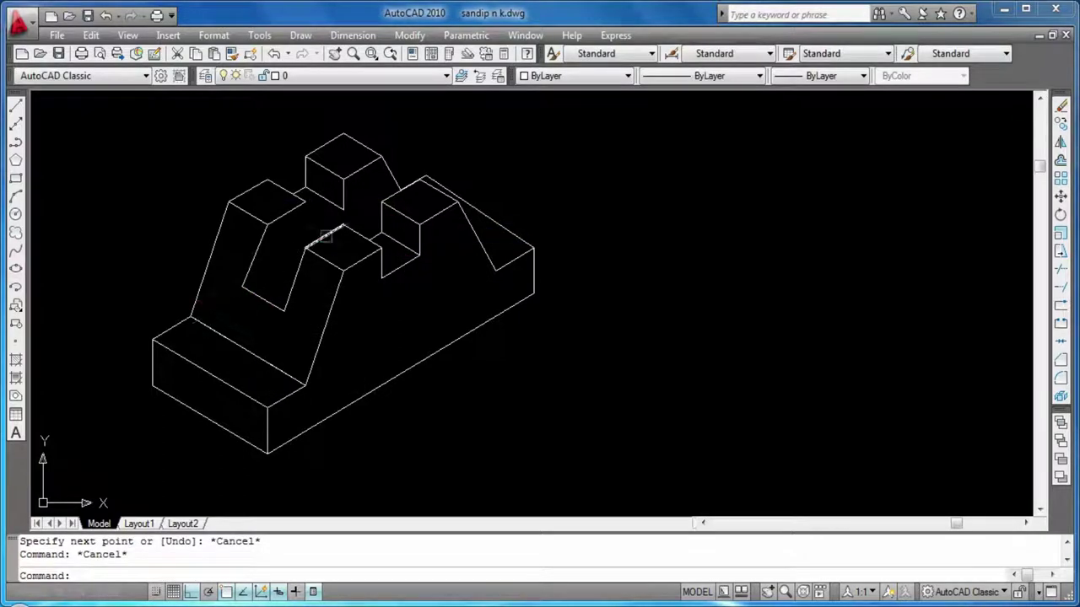
pyautogui.hotkey('ctrl', 's')
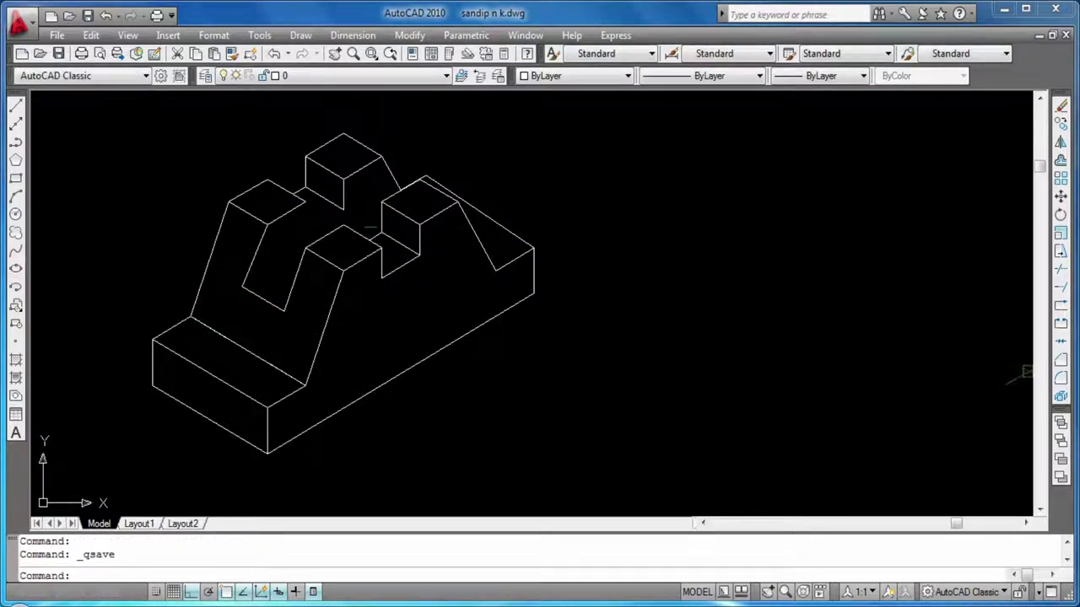